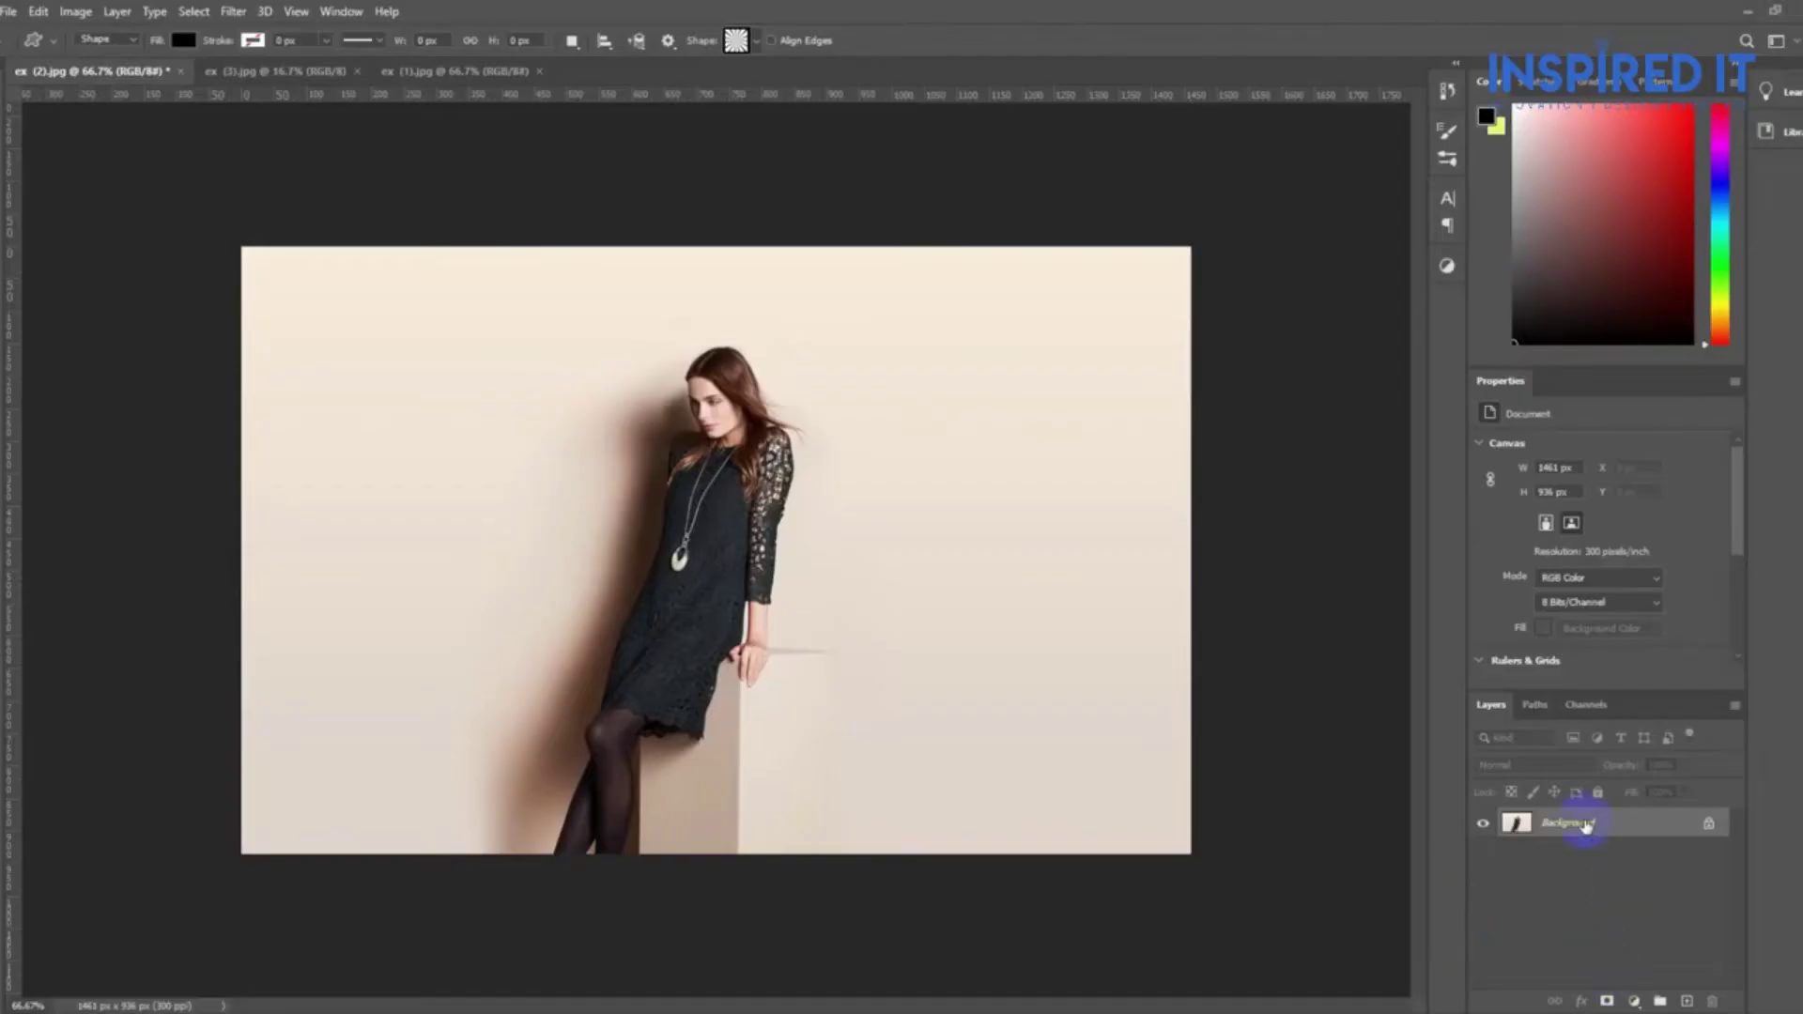
# - Duplicate the photo layer and add a Hue/Saturation adjustment layer with its panel floated beside the photo
pyautogui.hotkey('ctrl', 'j')
pyautogui.click(1634, 1001)
pyautogui.click(1667, 793)
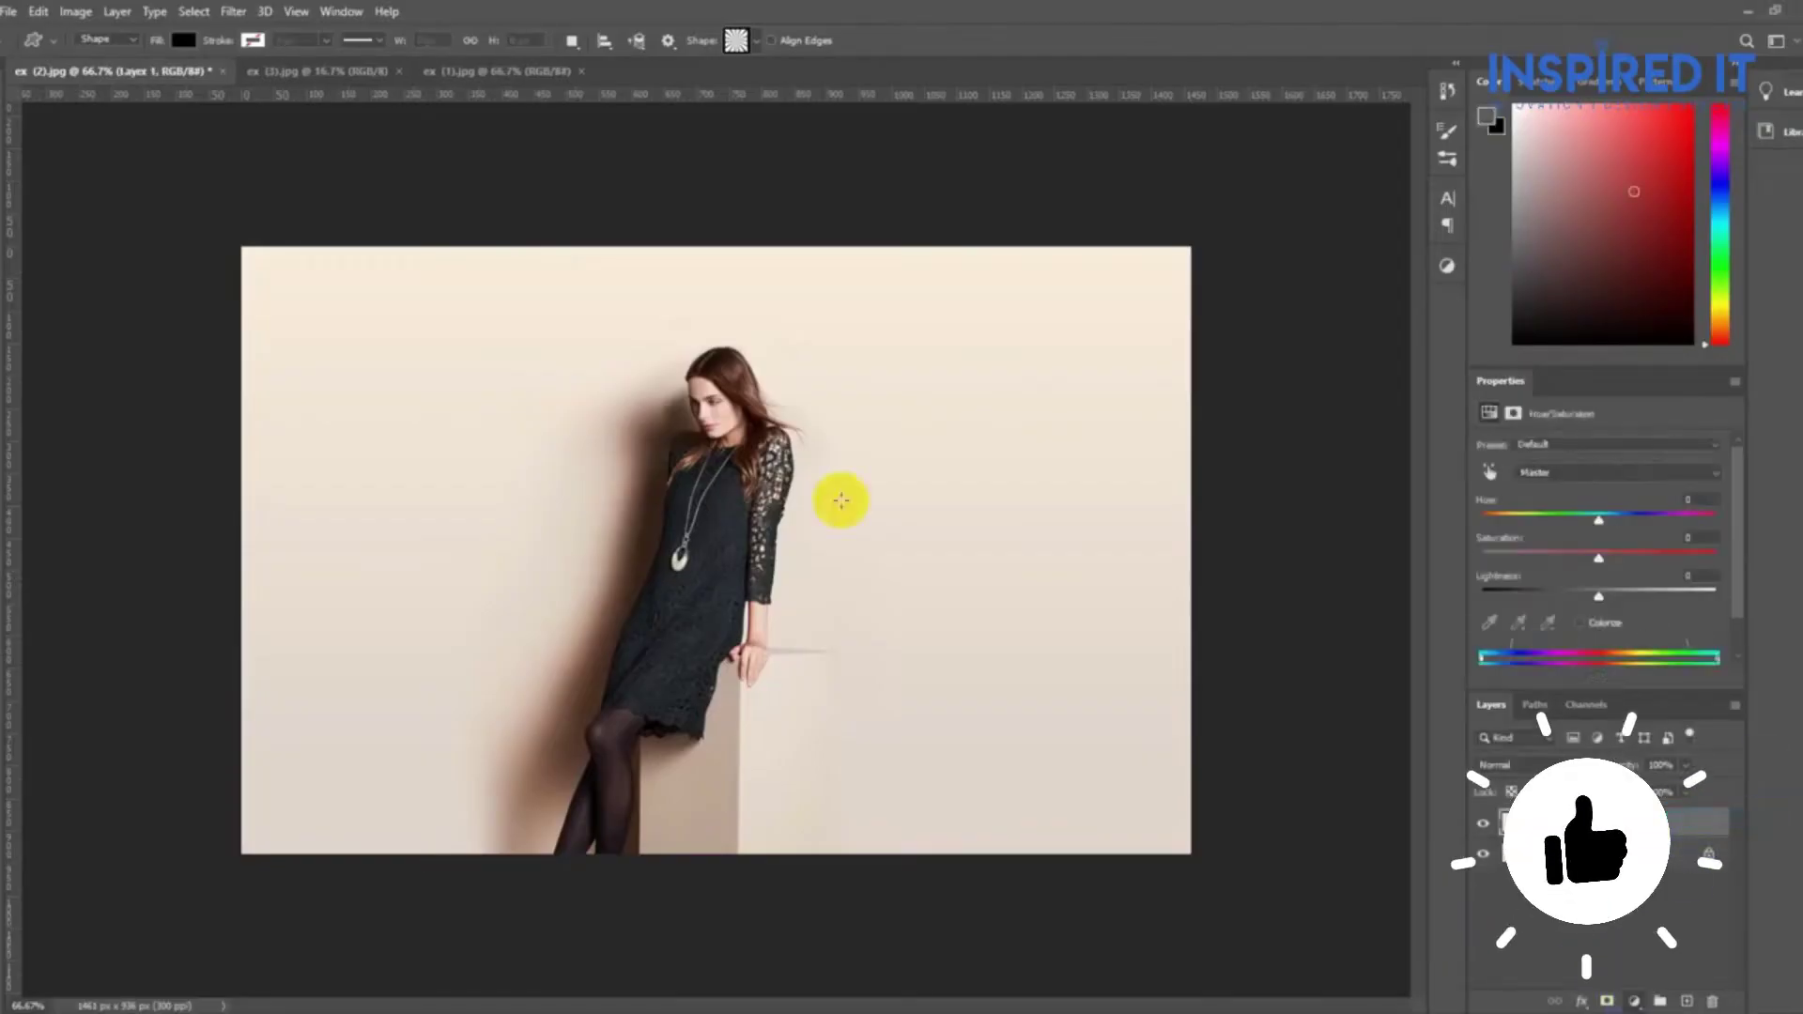
pyautogui.moveTo(1500, 380)
pyautogui.mouseDown()
pyautogui.moveTo(1327, 282)
pyautogui.moveTo(1251, 134)
pyautogui.mouseUp()
pyautogui.moveTo(1473, 474); pyautogui.dragTo(1660, 438)
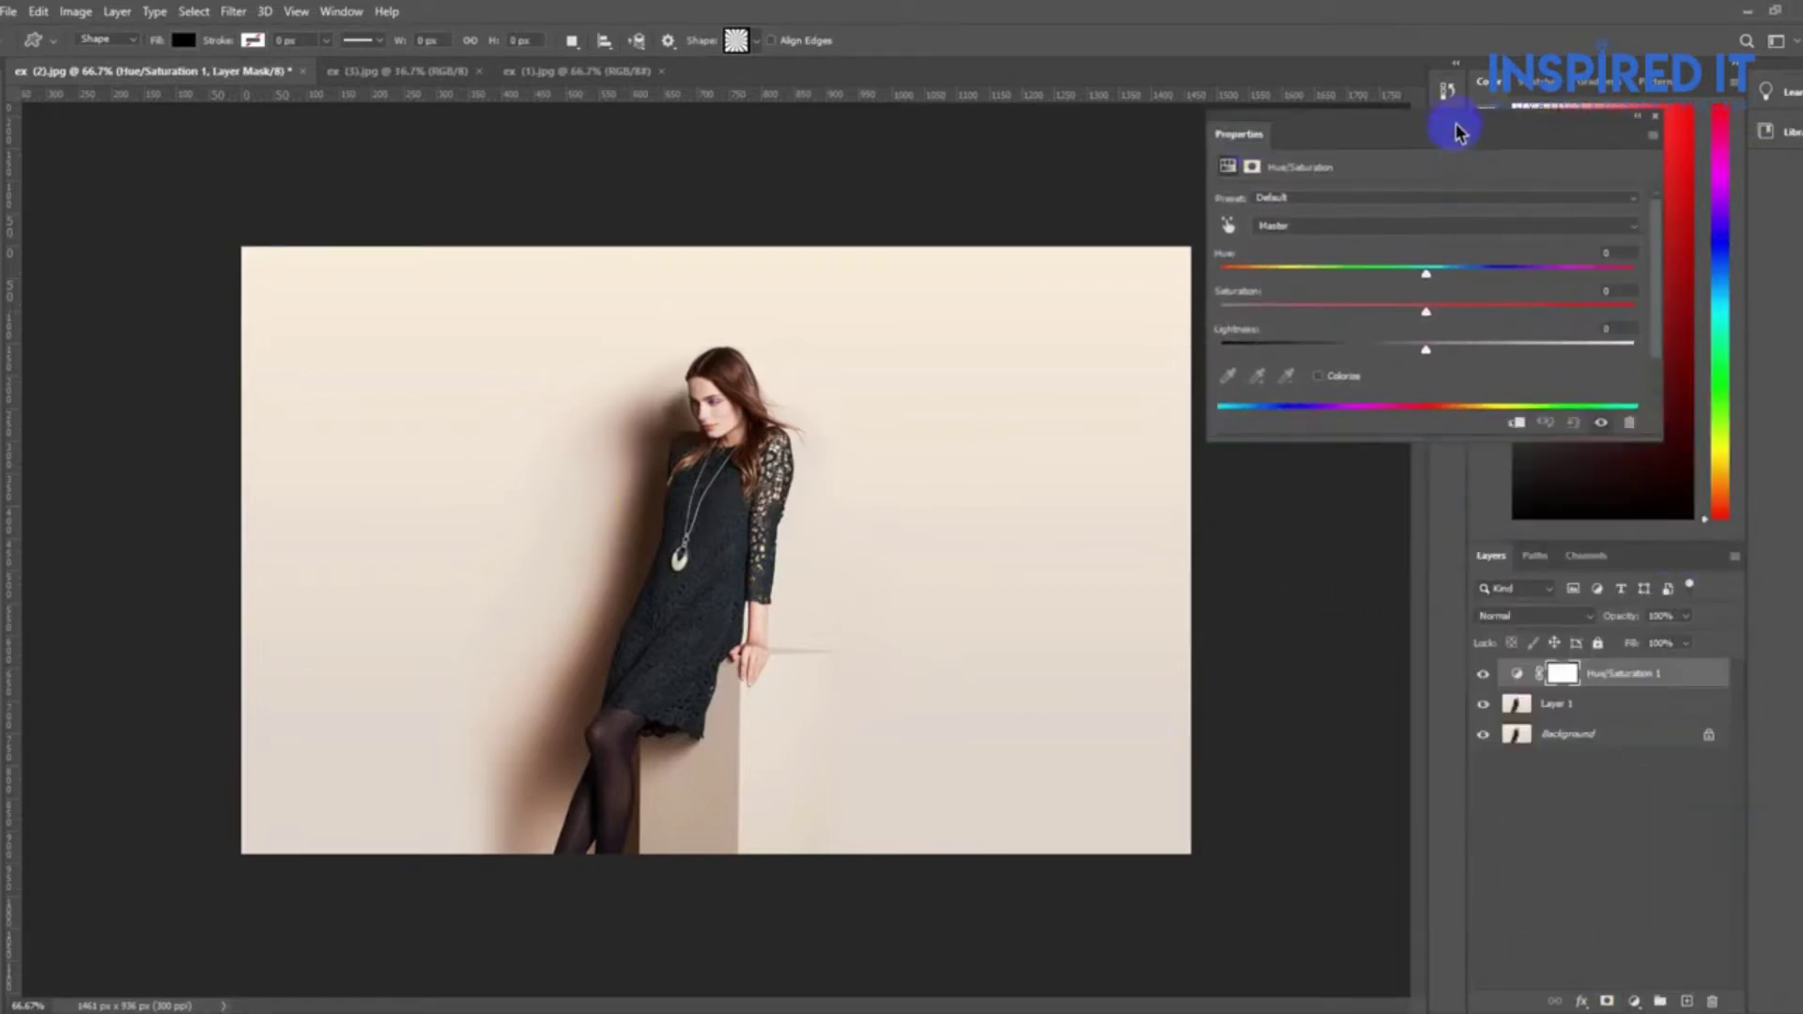
pyautogui.moveTo(1457, 132); pyautogui.dragTo(1393, 168)
# - Sample the dress and shift its Blues to navy (Saturation +90, Lightness -35)
pyautogui.click(1167, 262)
pyautogui.moveTo(644, 624)
pyautogui.mouseDown()
pyautogui.moveTo(721, 552)
pyautogui.moveTo(818, 523)
pyautogui.mouseUp()
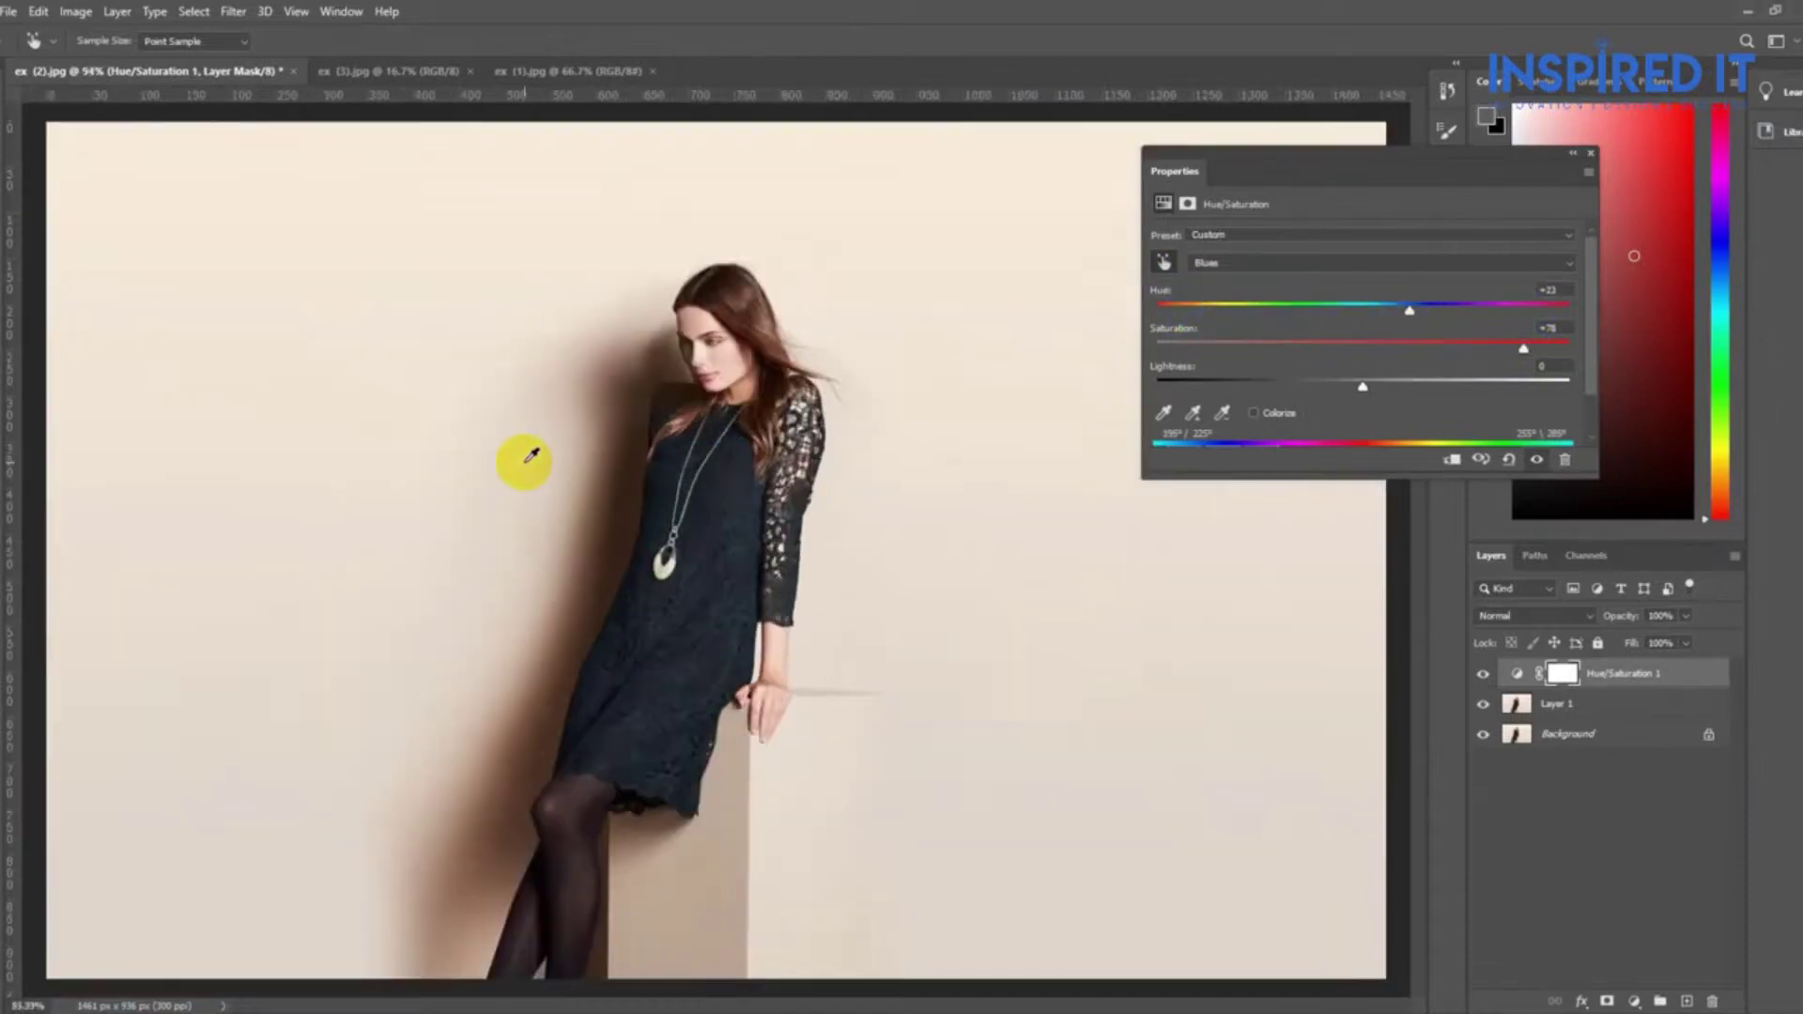
pyautogui.moveTo(524, 462); pyautogui.dragTo(865, 515)
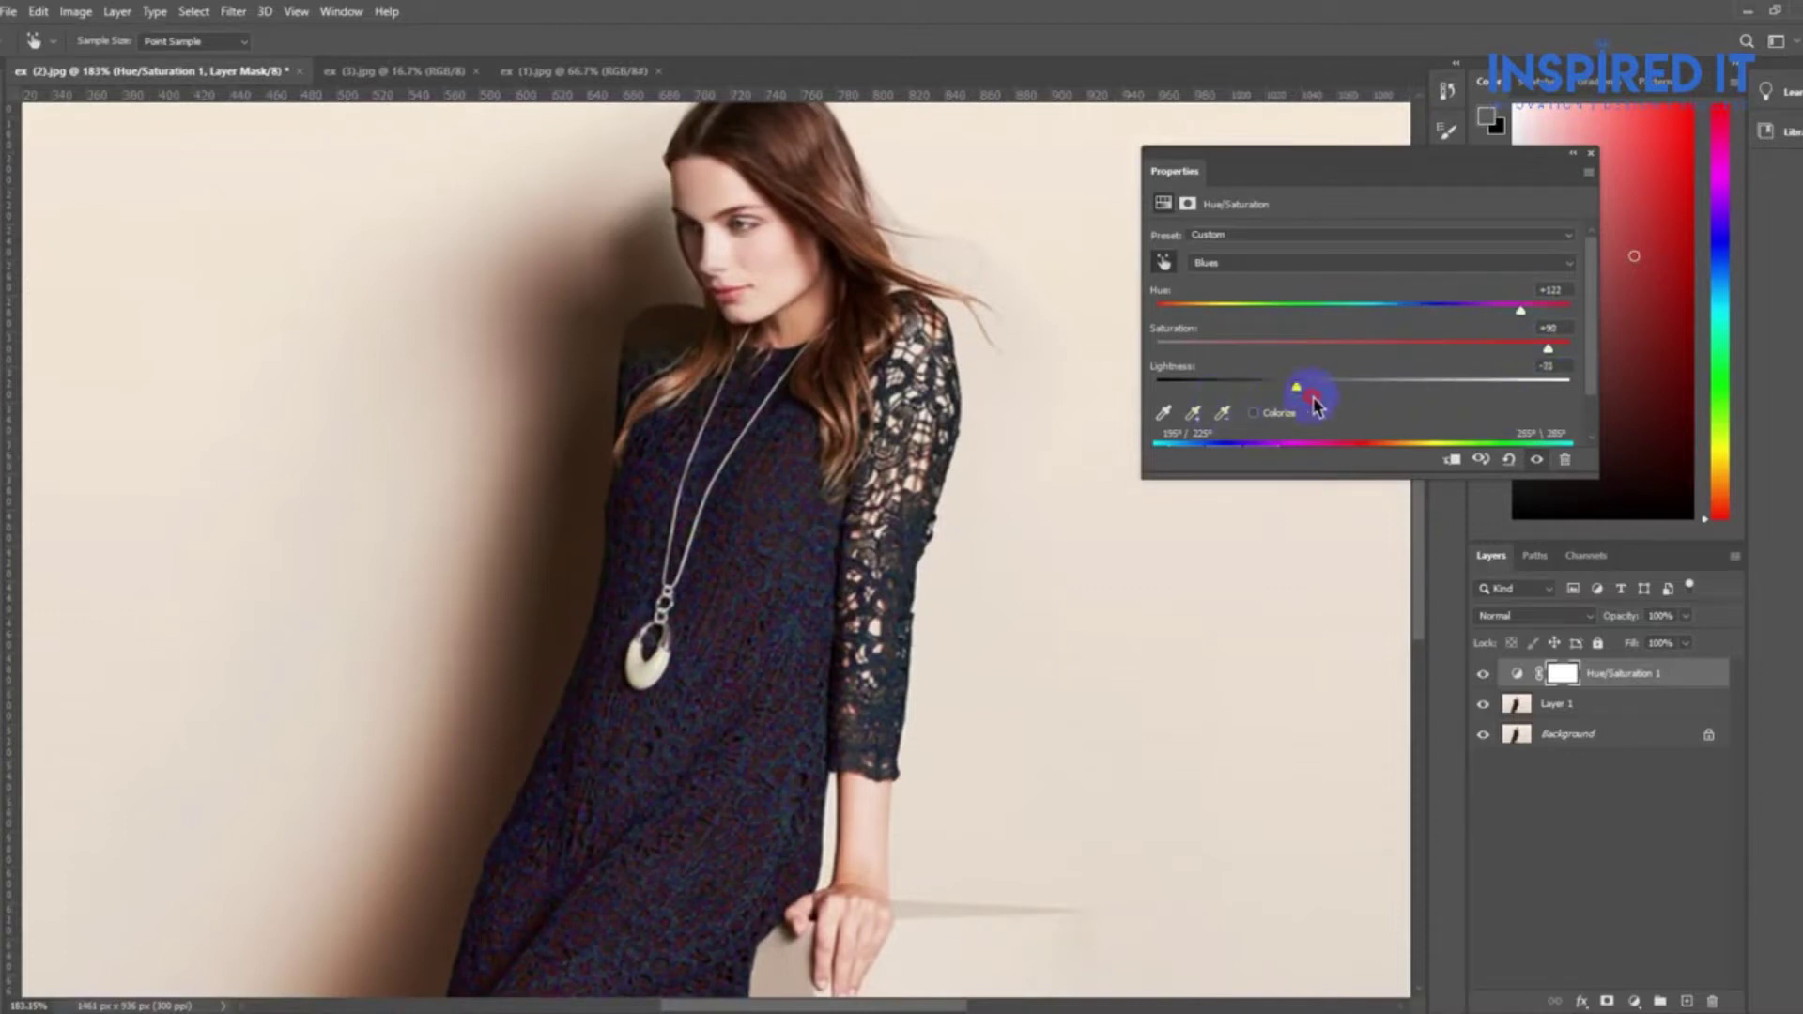
pyautogui.moveTo(1519, 322); pyautogui.dragTo(1348, 311)
# - Sample the tights to target Reds and raise the Reds saturation to +25
pyautogui.scroll(-4, 873, 423)
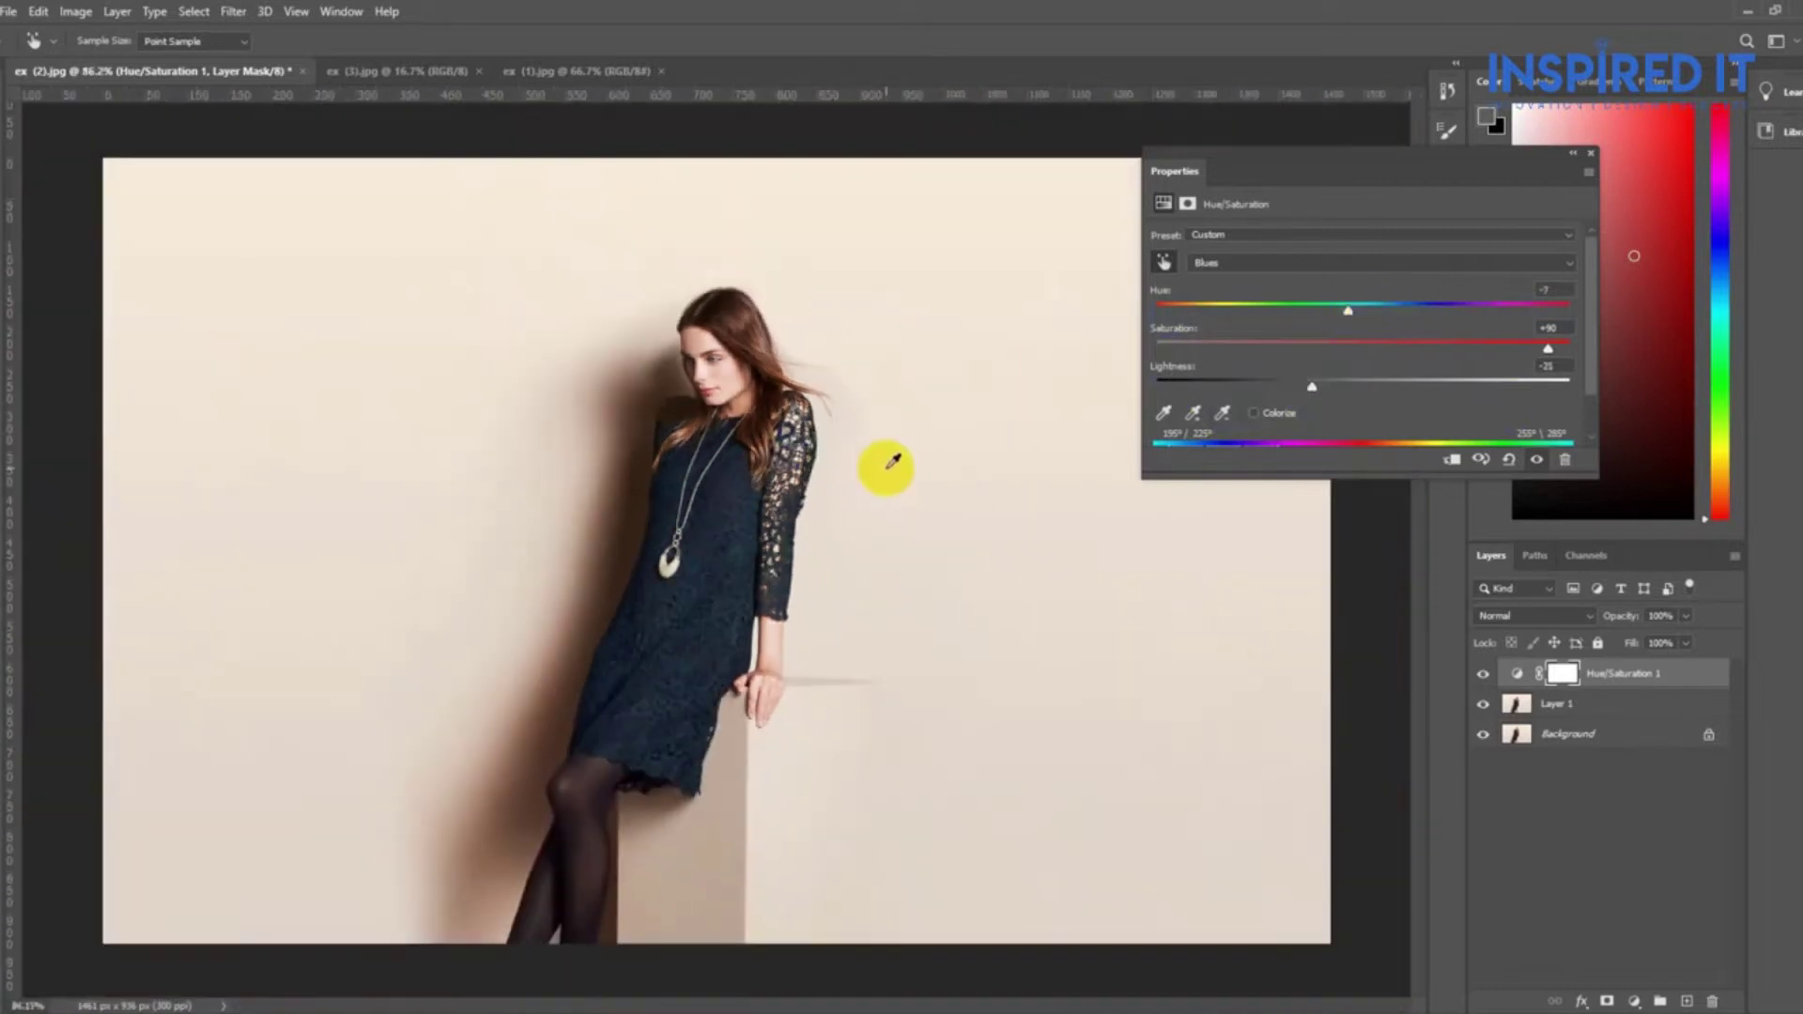
pyautogui.moveTo(775, 612); pyautogui.dragTo(935, 418)
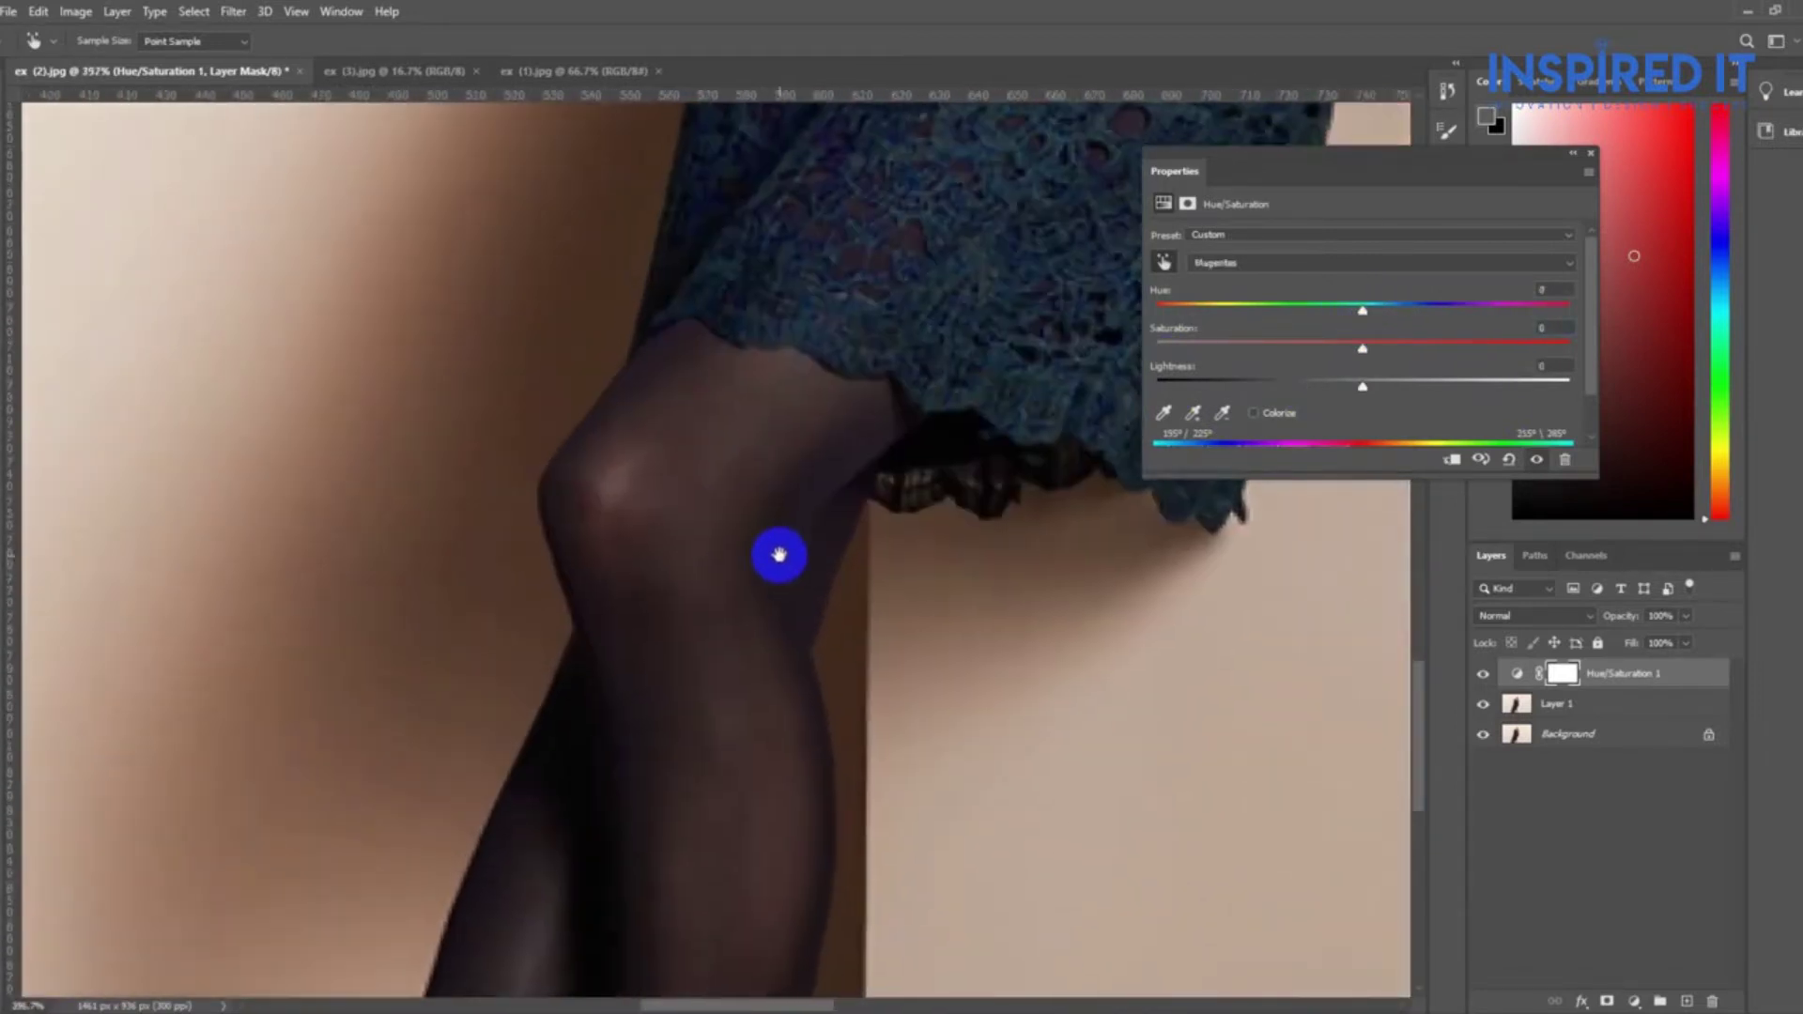
pyautogui.scroll(2, 773, 551)
pyautogui.press('u')
pyautogui.click(1164, 263)
pyautogui.click(693, 477)
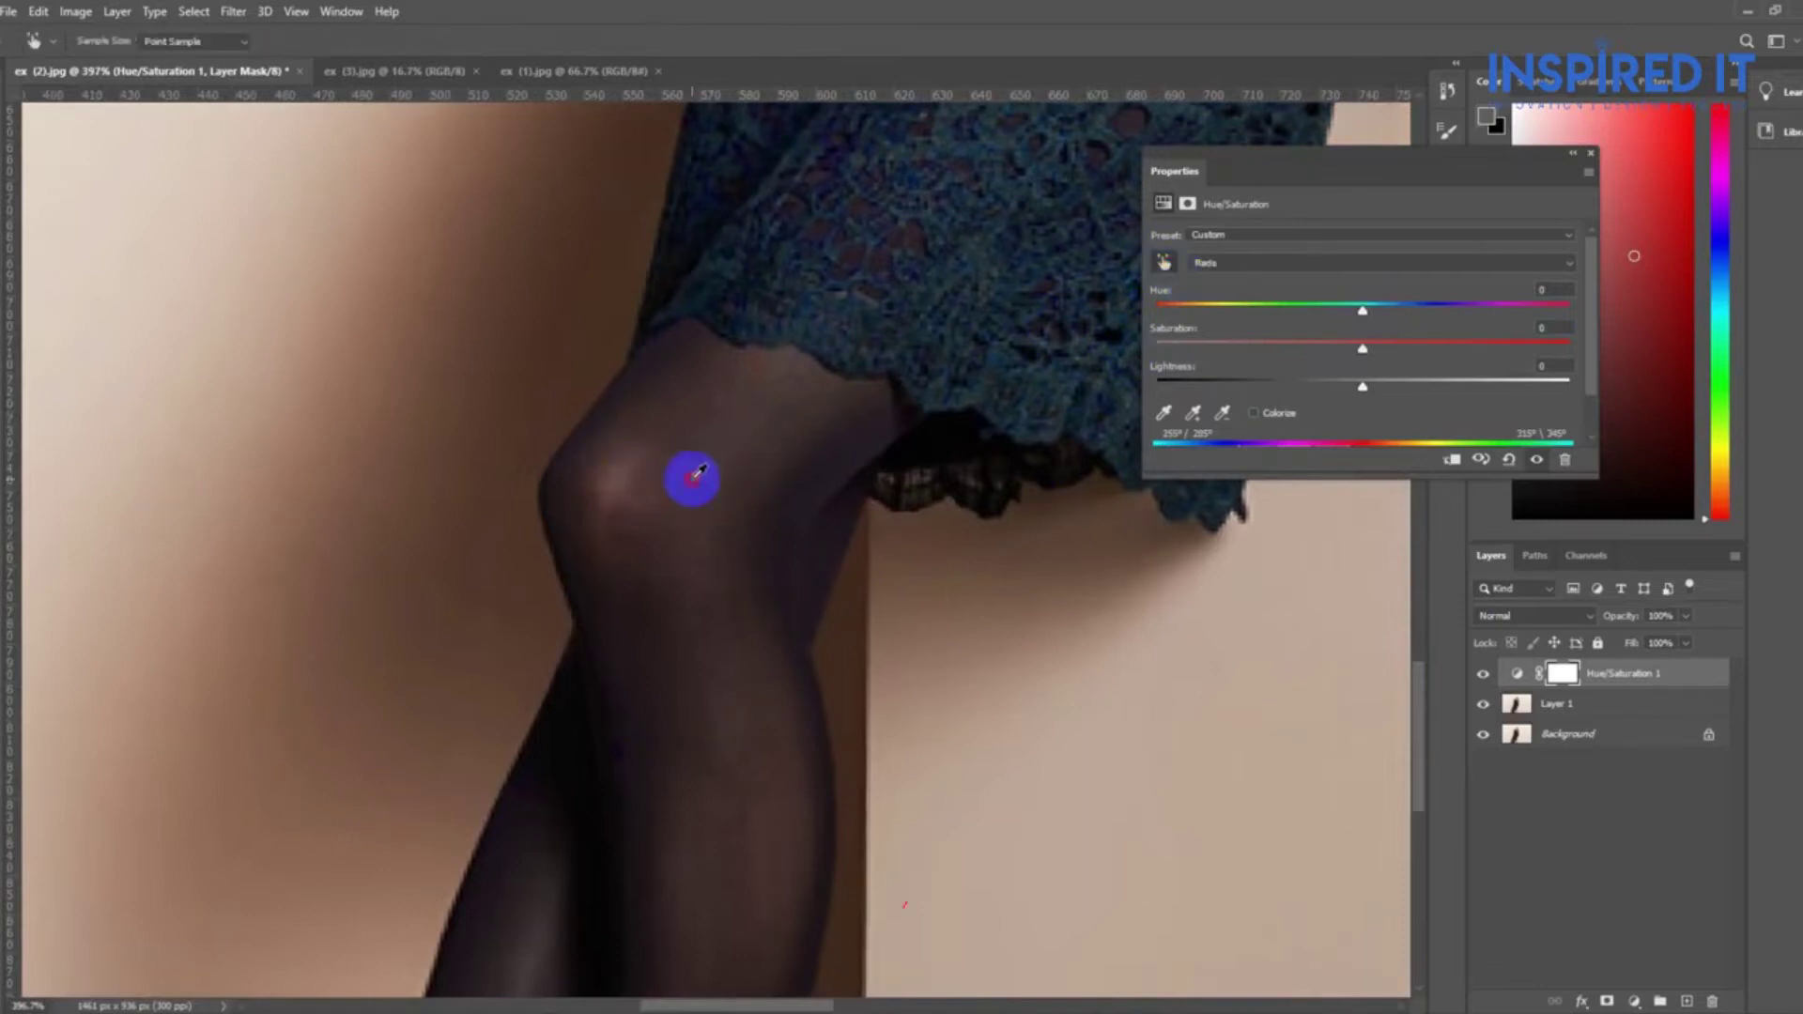
pyautogui.scroll(-2, 1023, 474)
pyautogui.click(1368, 314)
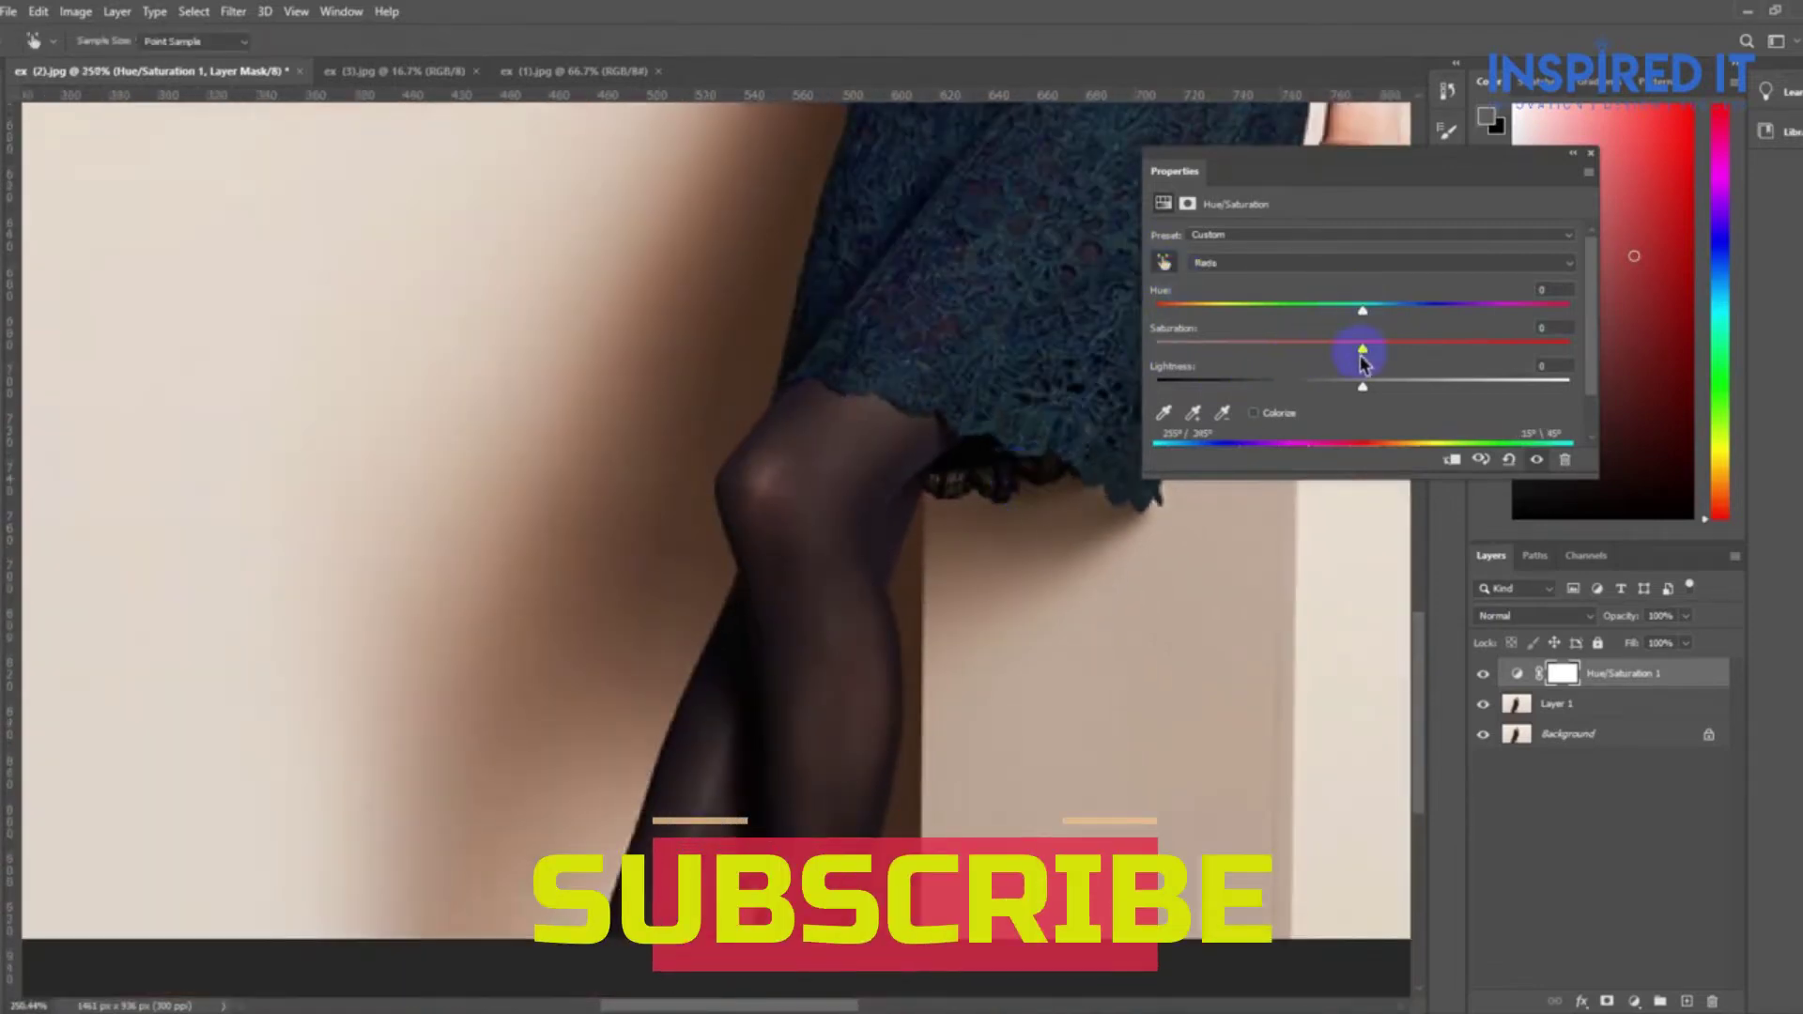
pyautogui.moveTo(1505, 357)
pyautogui.mouseDown()
pyautogui.moveTo(1523, 354)
pyautogui.moveTo(1414, 348)
pyautogui.mouseUp()
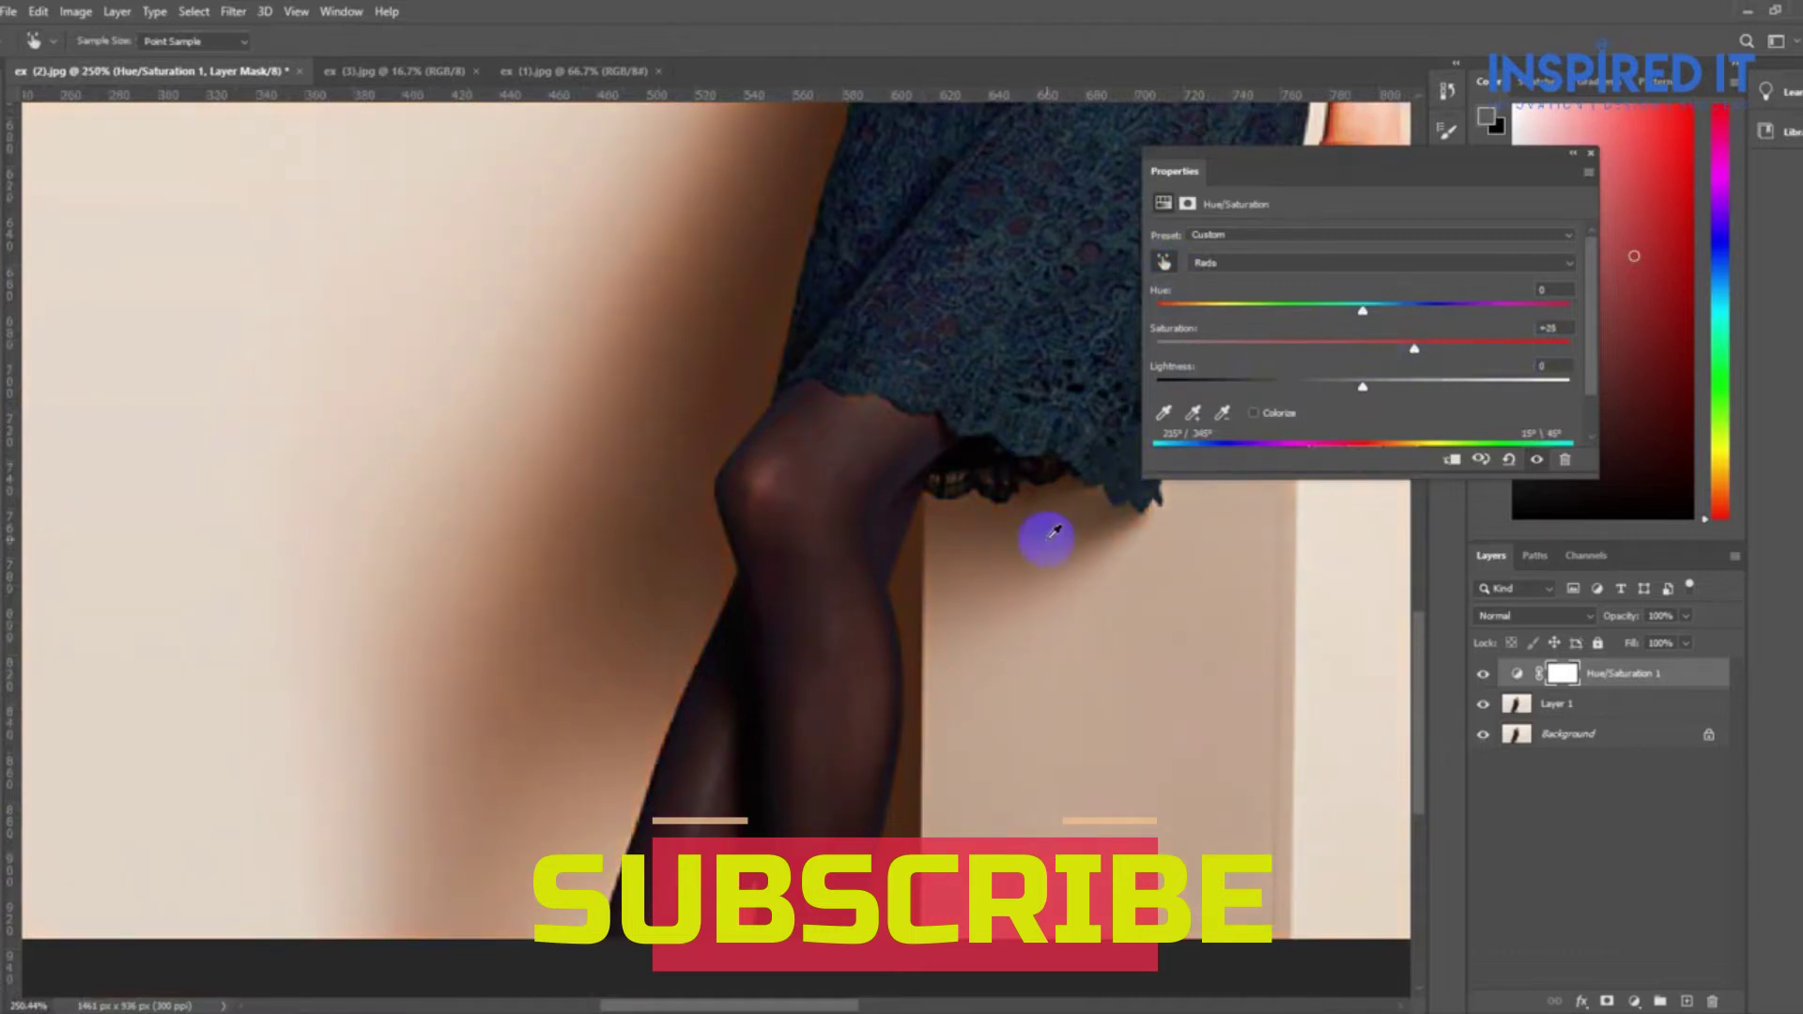
pyautogui.scroll(-3, 989, 561)
pyautogui.scroll(-2, 989, 562)
pyautogui.scroll(2, 692, 523)
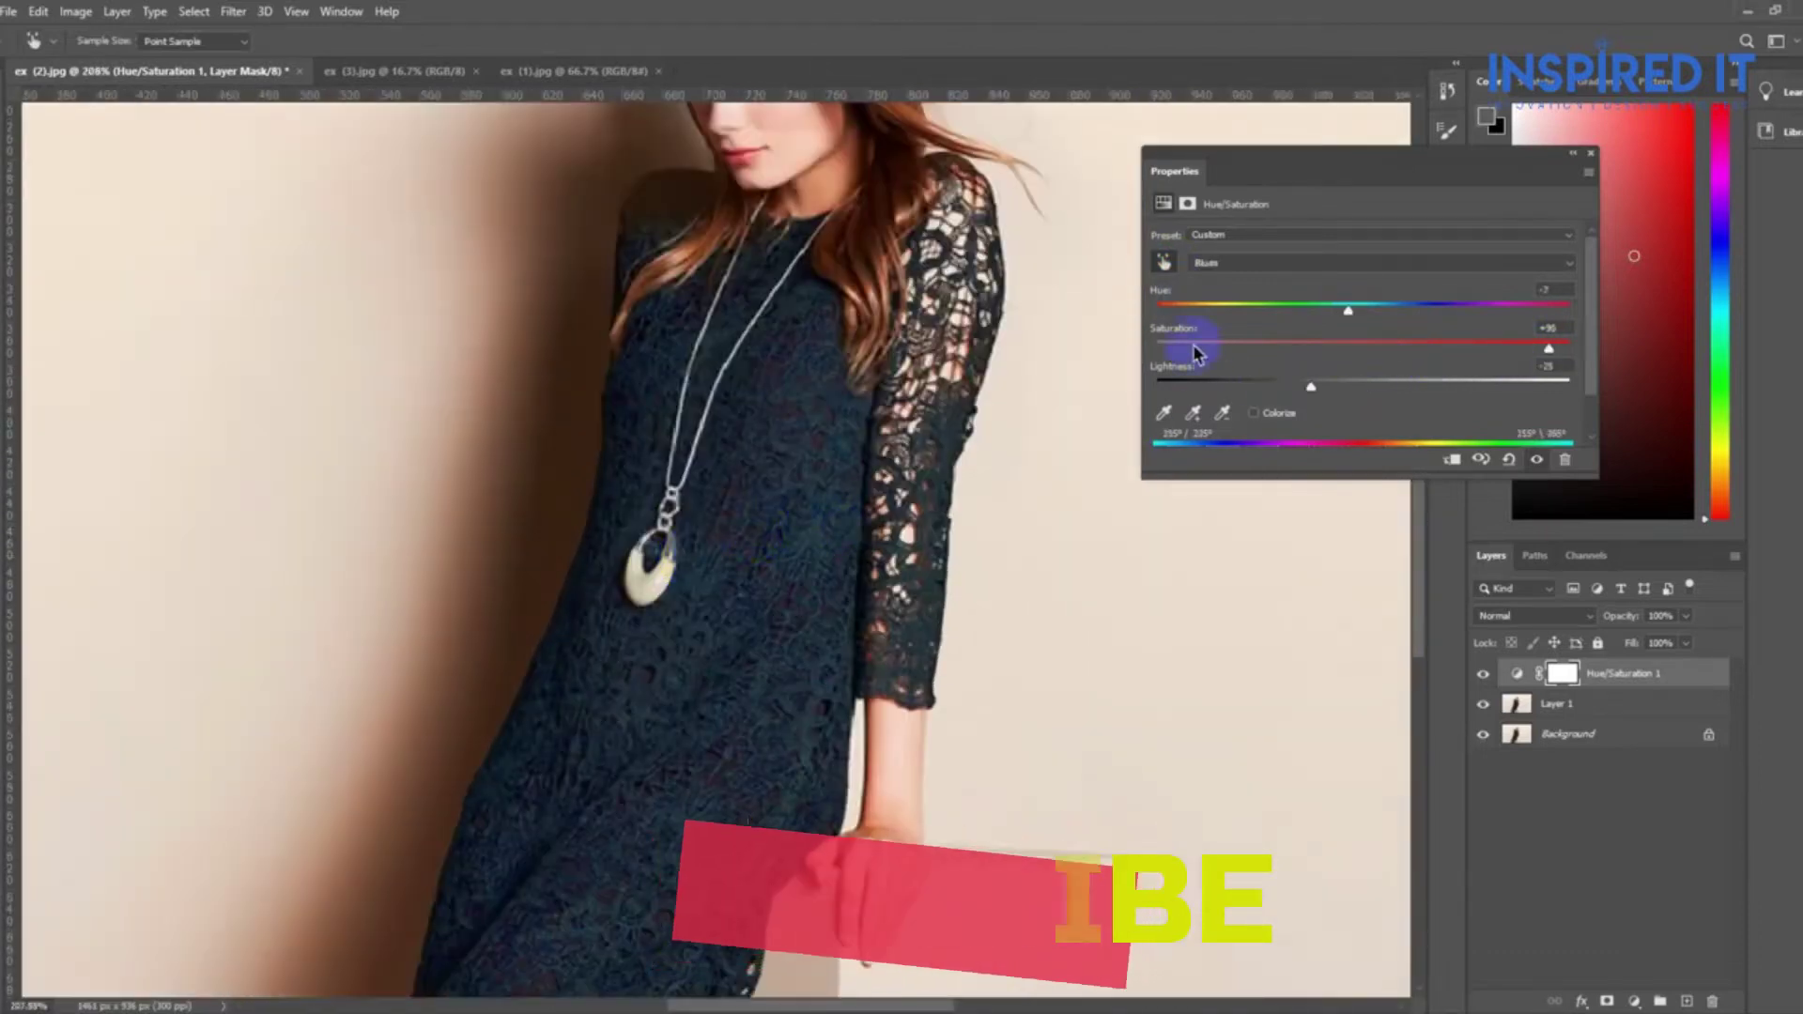
# - Retune Blues to Hue +137, Saturation +95, Lightness -93, then collapse the Properties panel
pyautogui.click(1013, 475)
pyautogui.scroll(-2, 1013, 475)
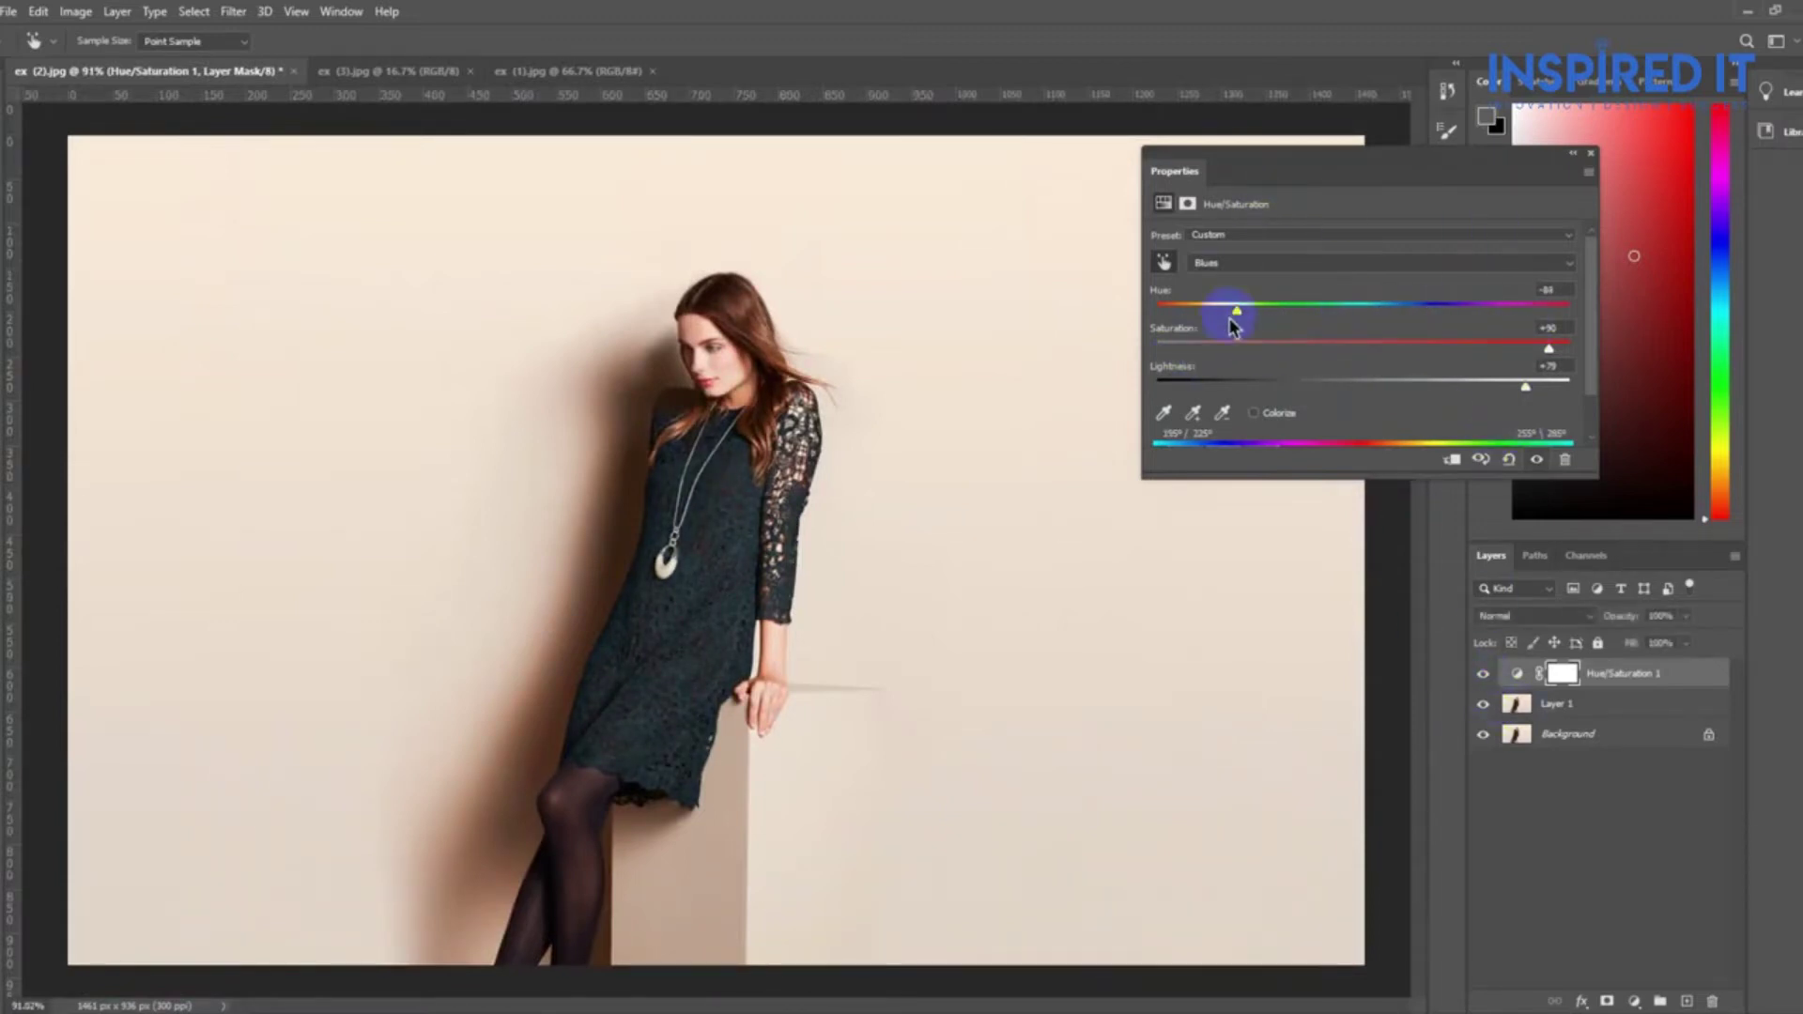
pyautogui.moveTo(1548, 355); pyautogui.dragTo(1586, 342)
pyautogui.moveTo(1156, 386); pyautogui.dragTo(1496, 386)
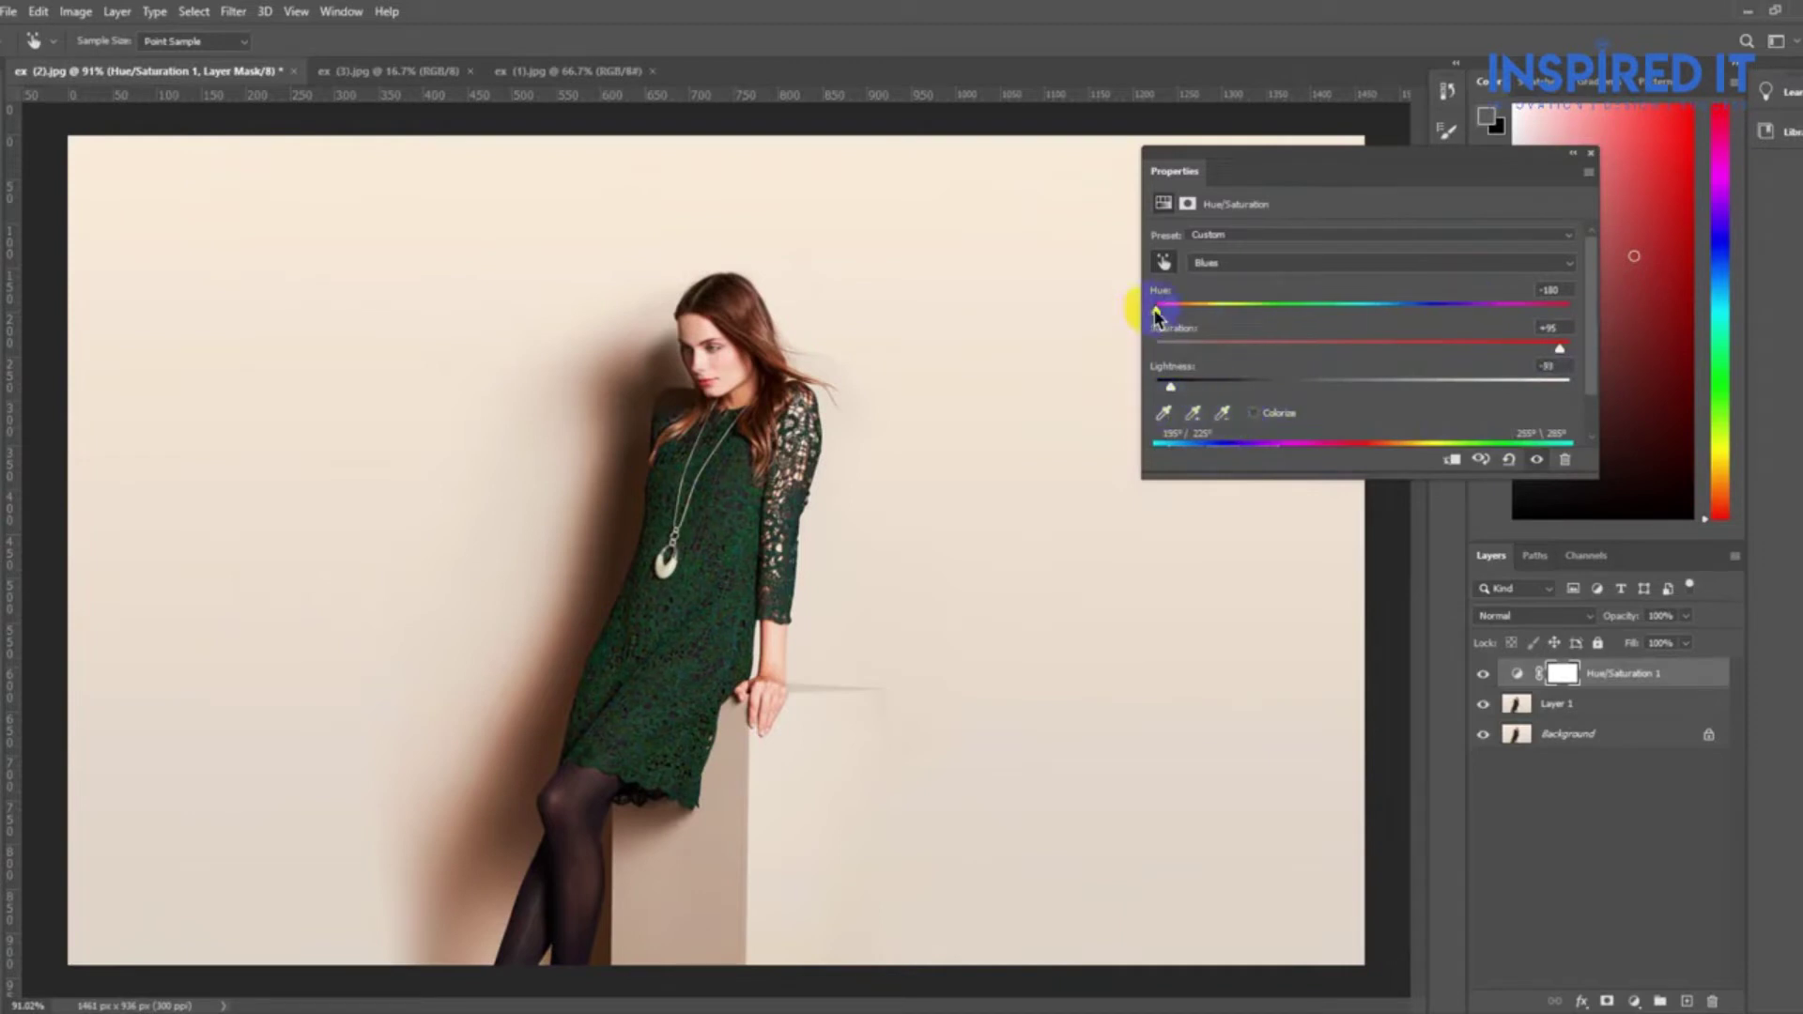
pyautogui.click(1495, 225)
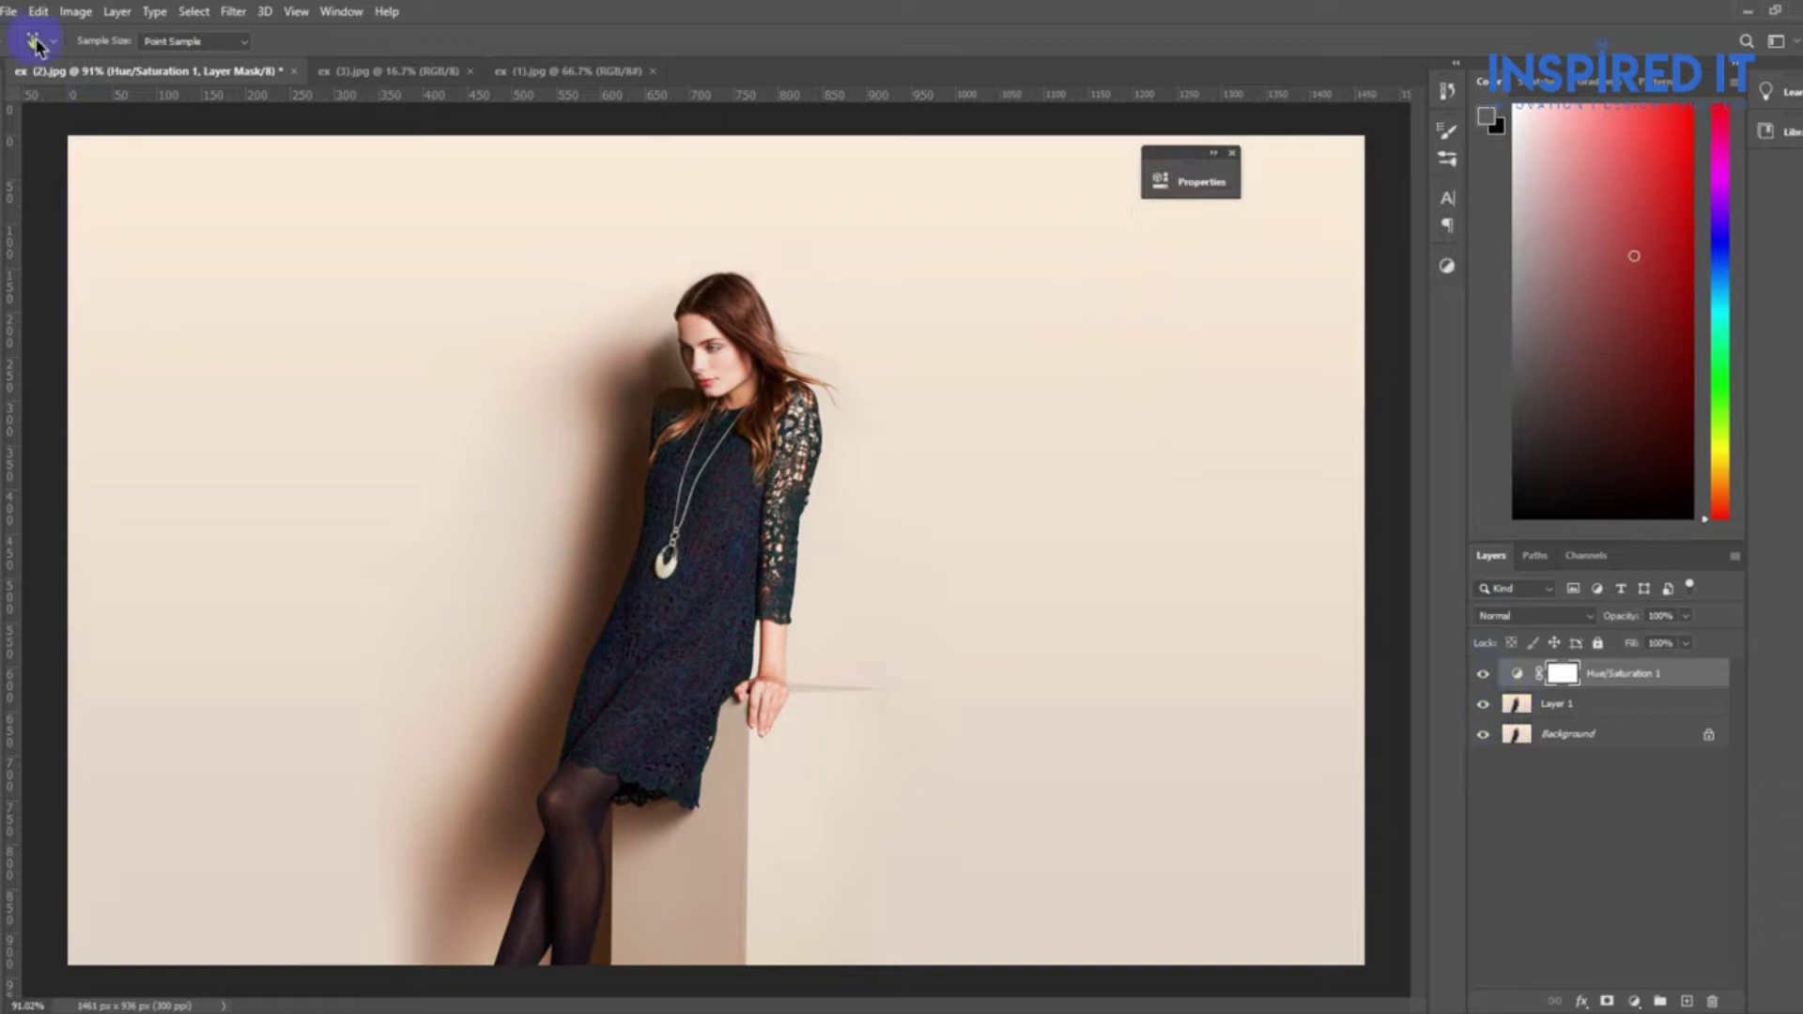
# - Save the navy-dress photo as a maximum-quality (12) JPEG named '2'
pyautogui.click(9, 12)
pyautogui.click(128, 252)
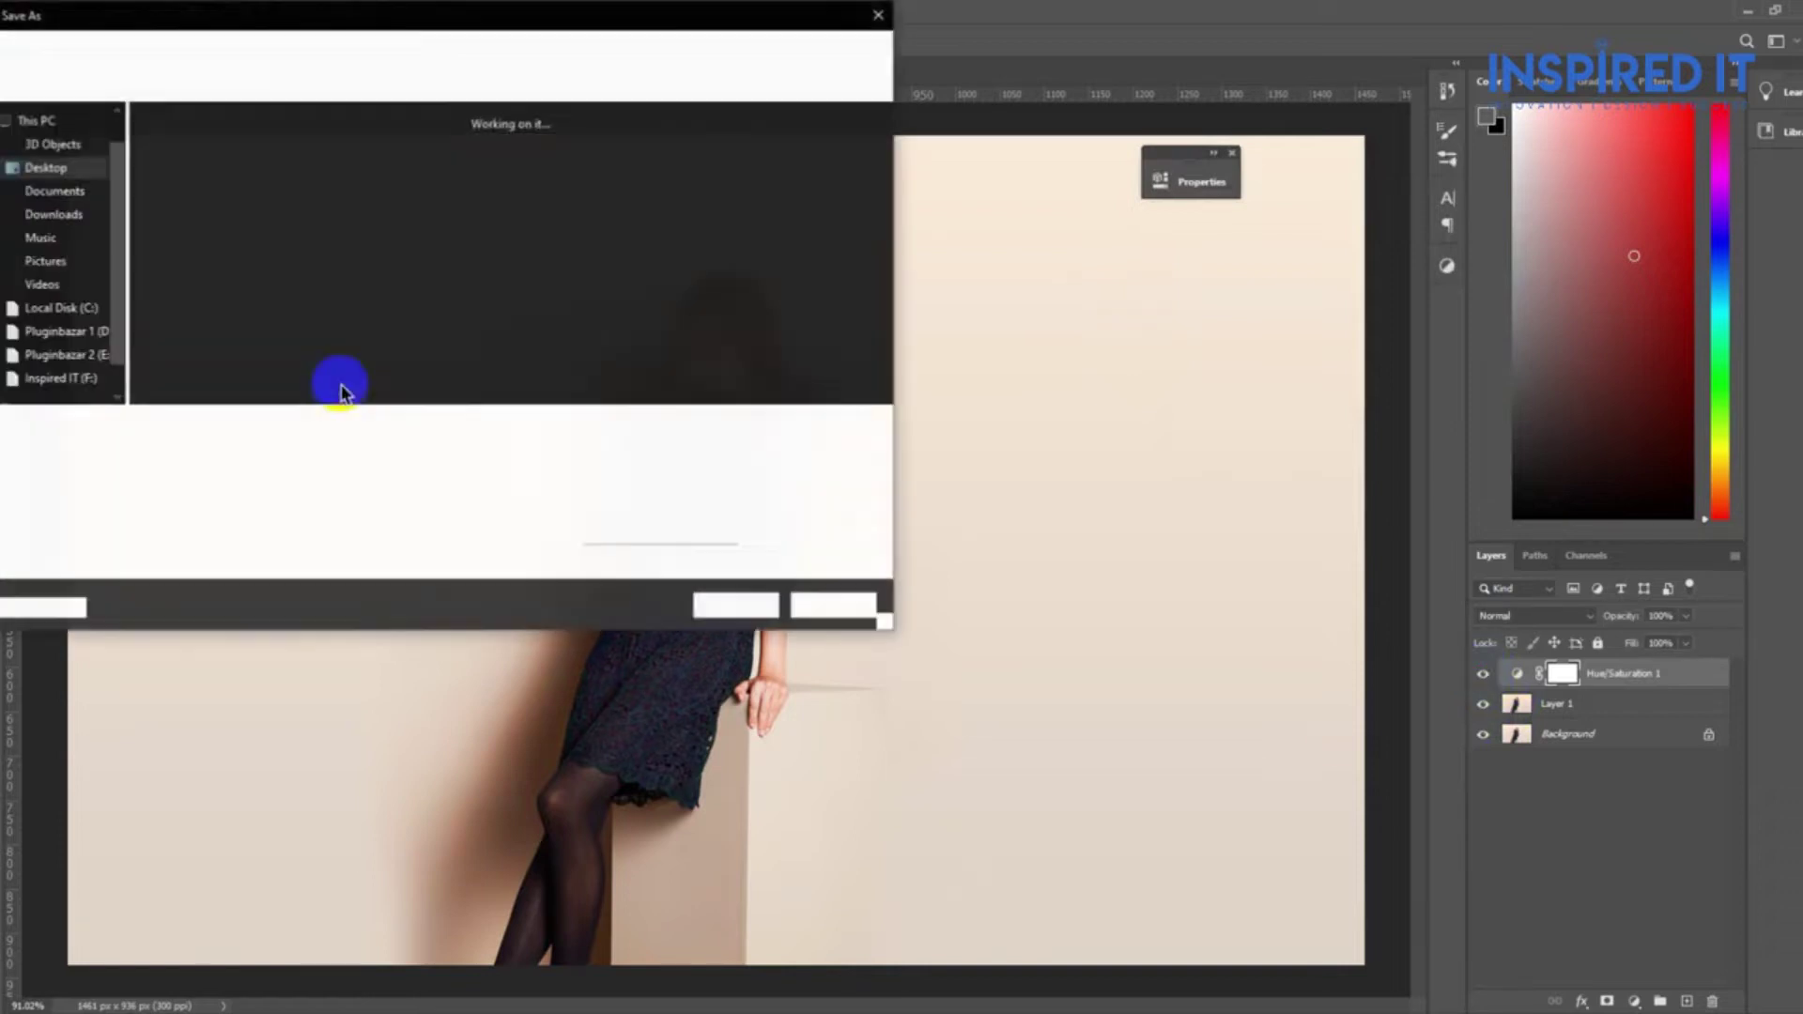
pyautogui.click(346, 450)
pyautogui.click(160, 602)
pyautogui.tripleClick(194, 426)
pyautogui.write('2')
pyautogui.click(736, 605)
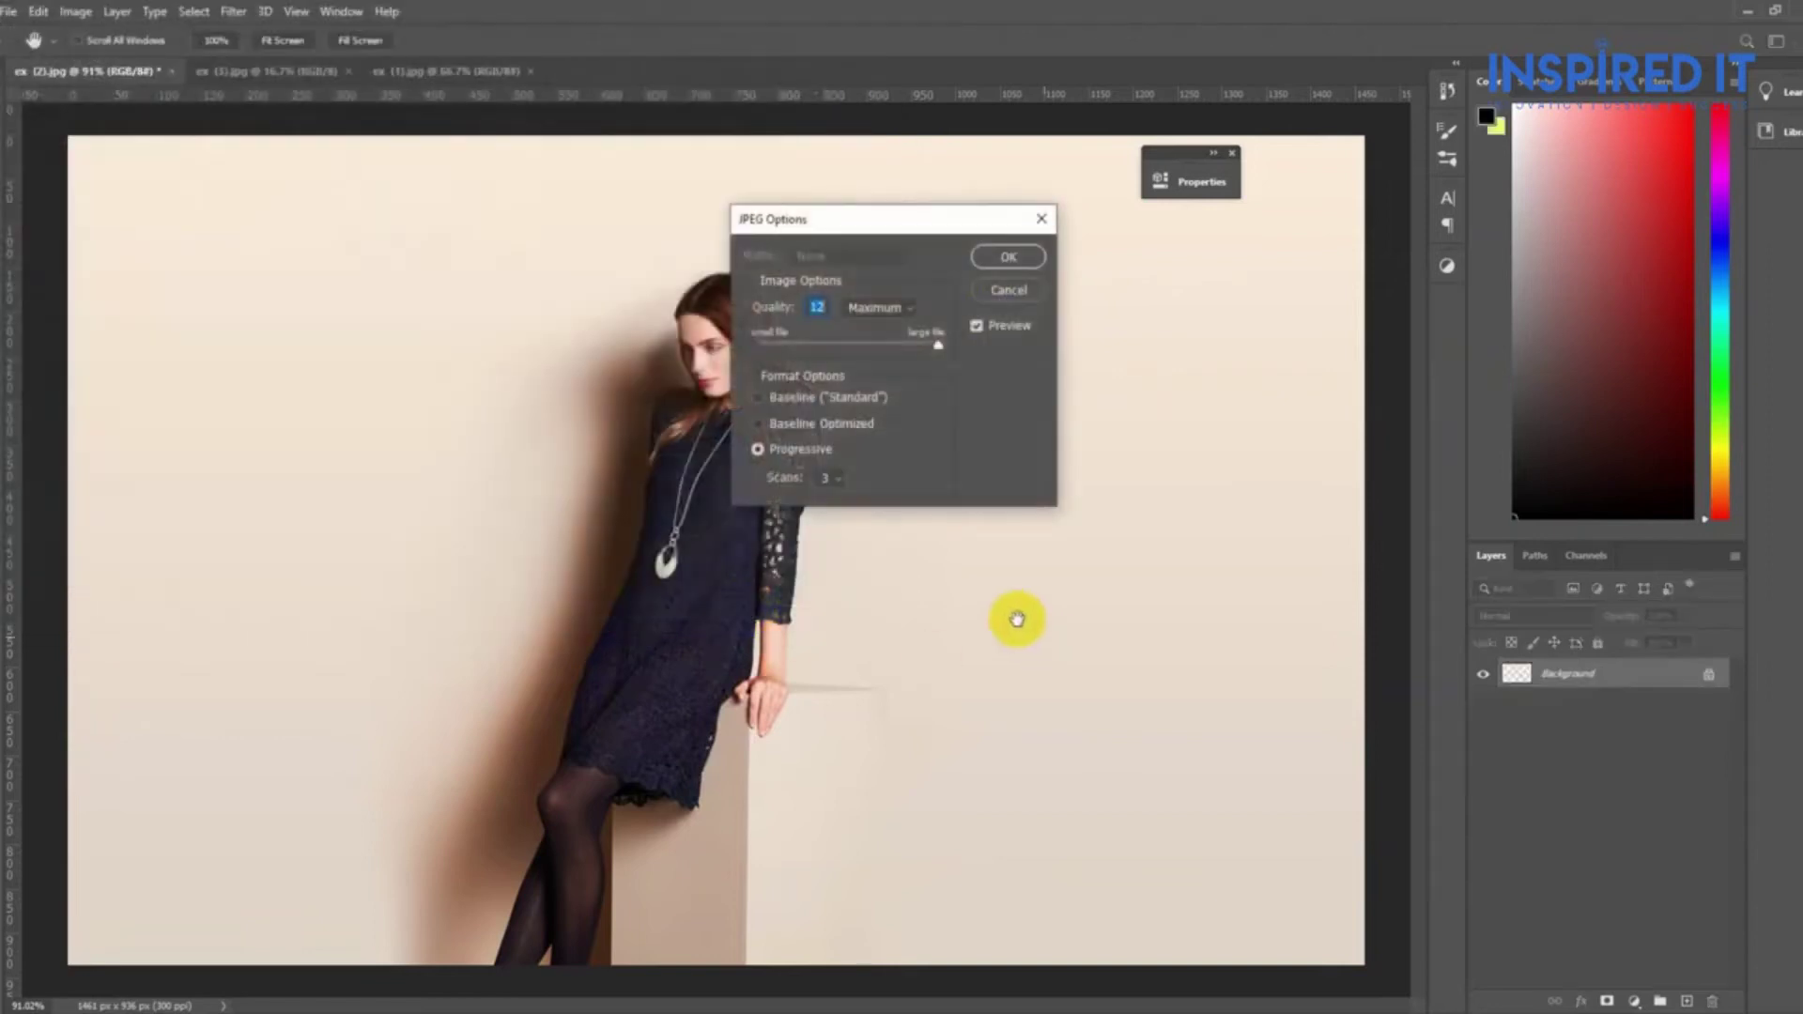
pyautogui.click(1018, 262)
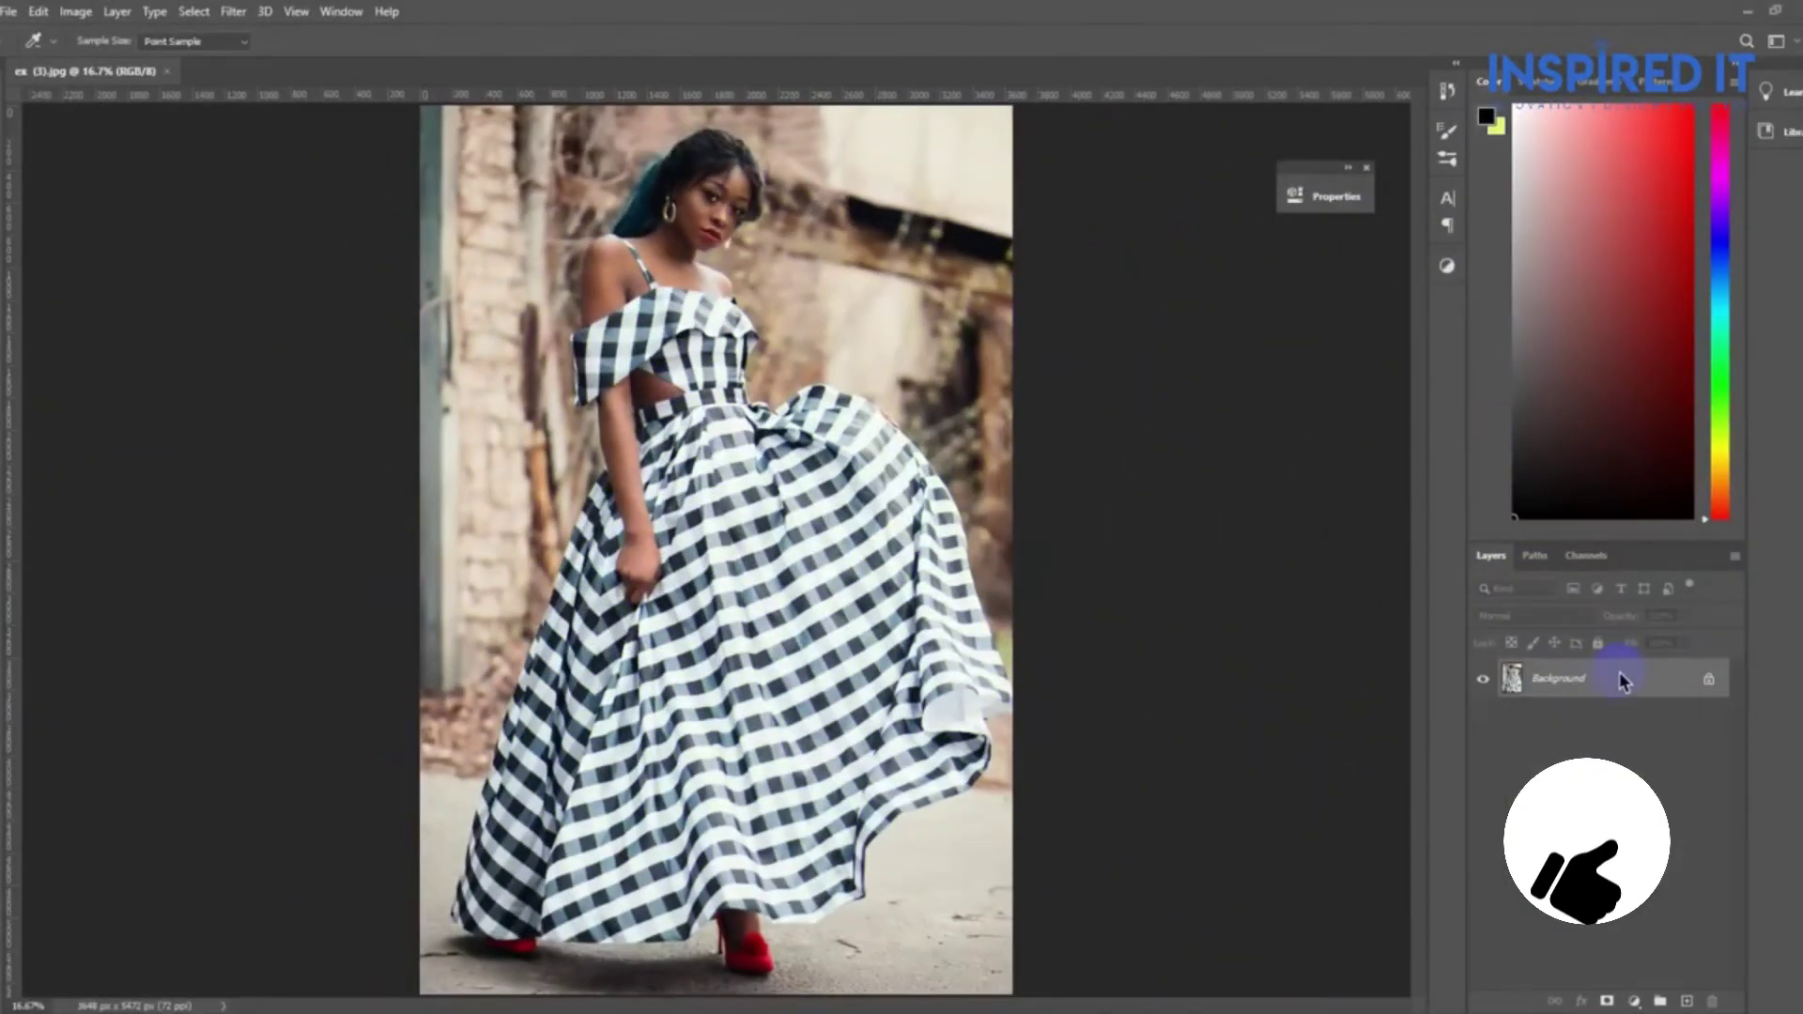
# - Duplicate the gingham photo layer, select the subject, and remove the red shoe and leg
pyautogui.hotkey('ctrl', 'j')
pyautogui.press('w')
pyautogui.click(528, 40)
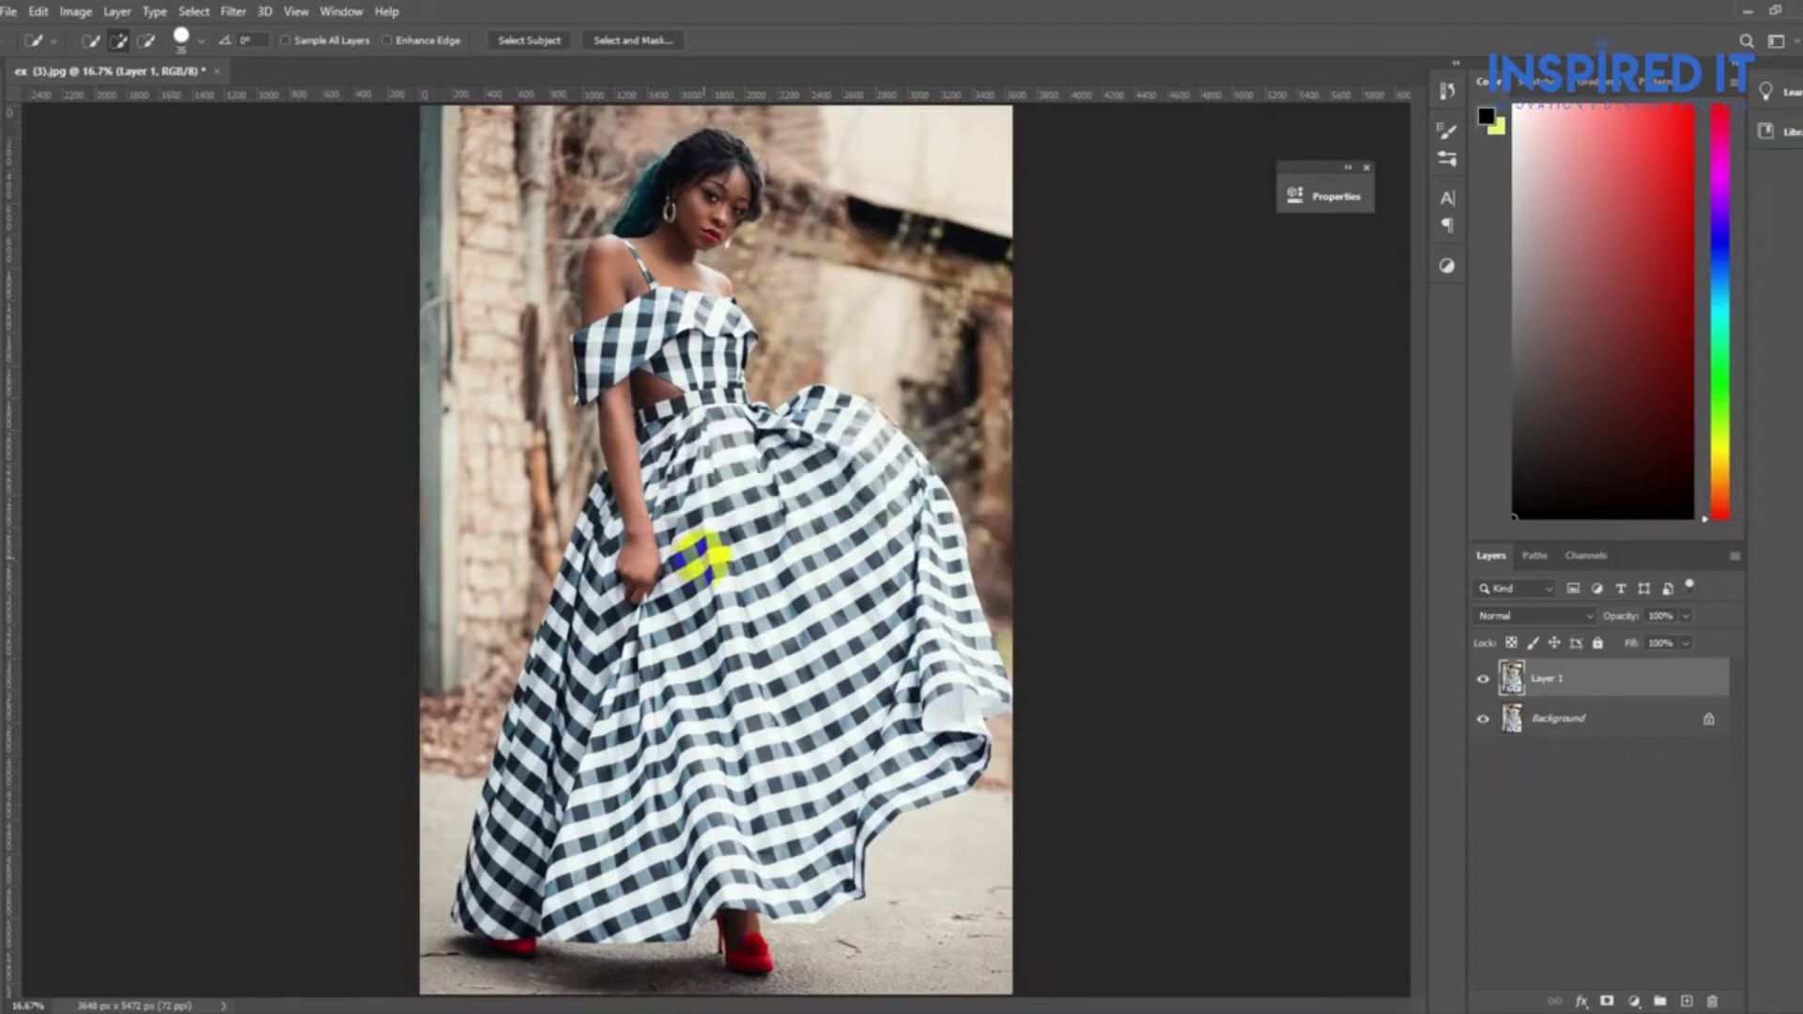
pyautogui.scroll(1, 742, 944)
pyautogui.scroll(2, 798, 808)
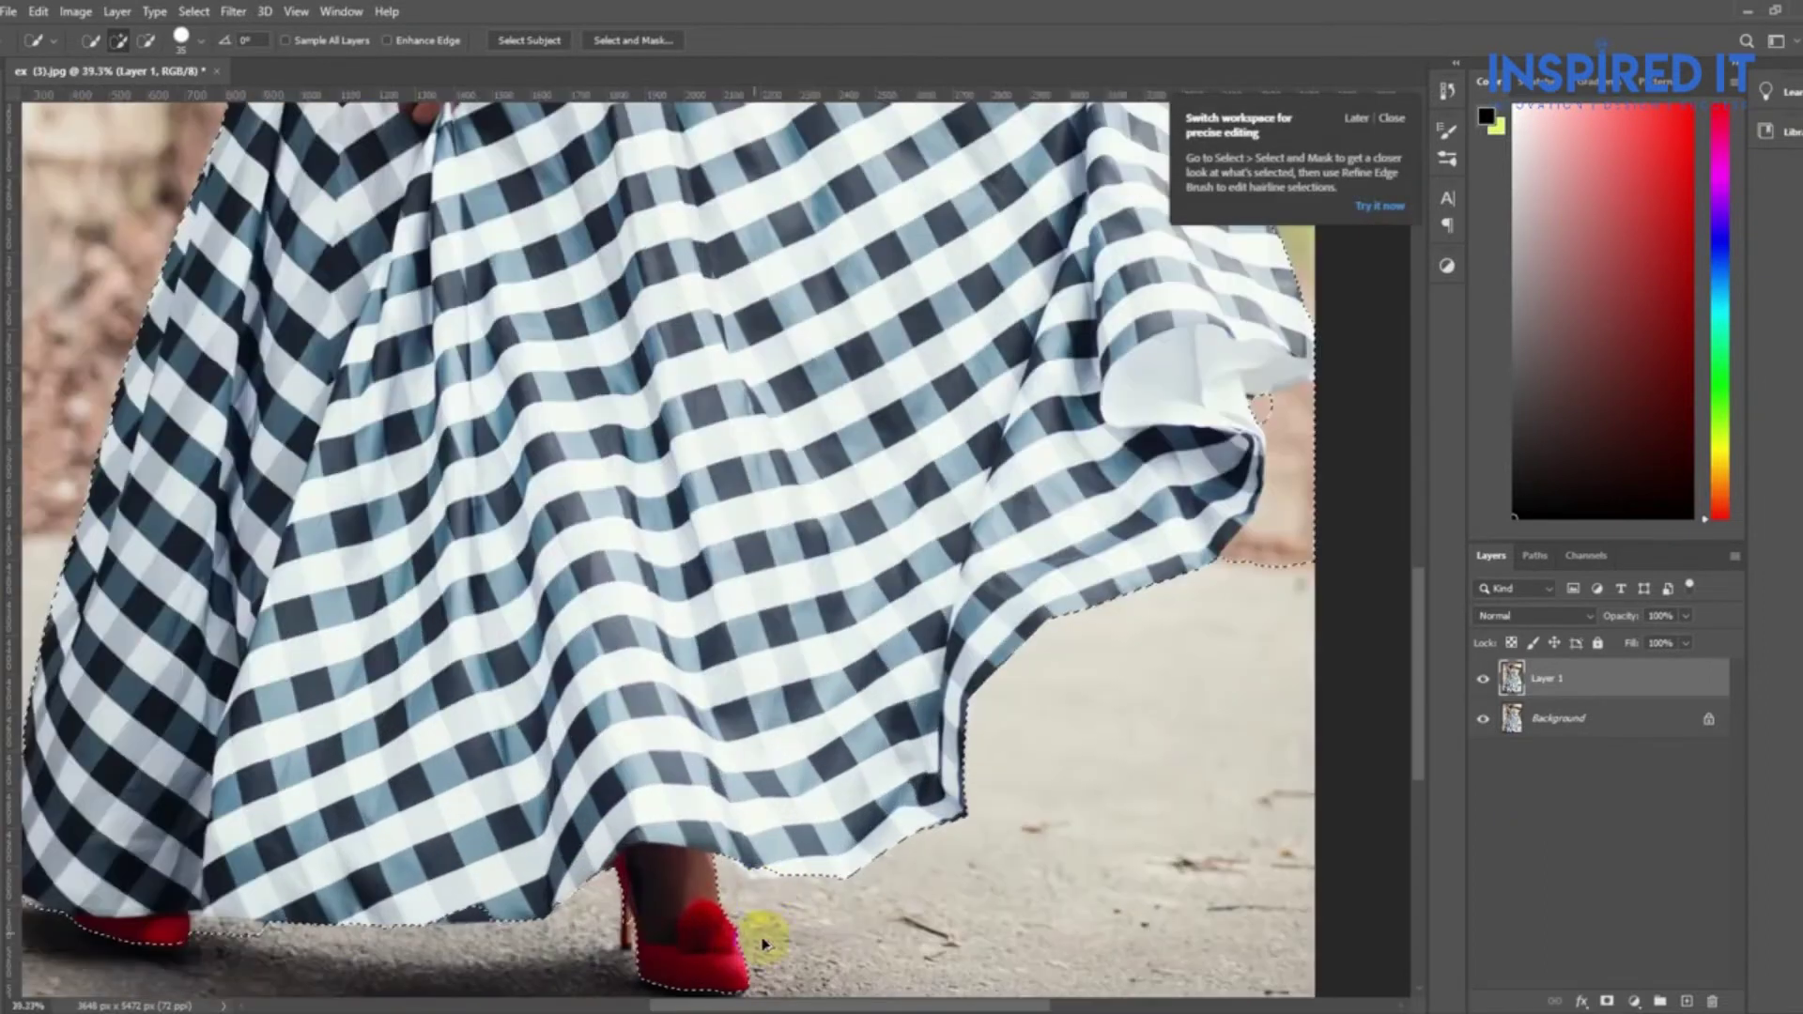
pyautogui.scroll(1, 801, 815)
pyautogui.moveTo(801, 815); pyautogui.dragTo(744, 676)
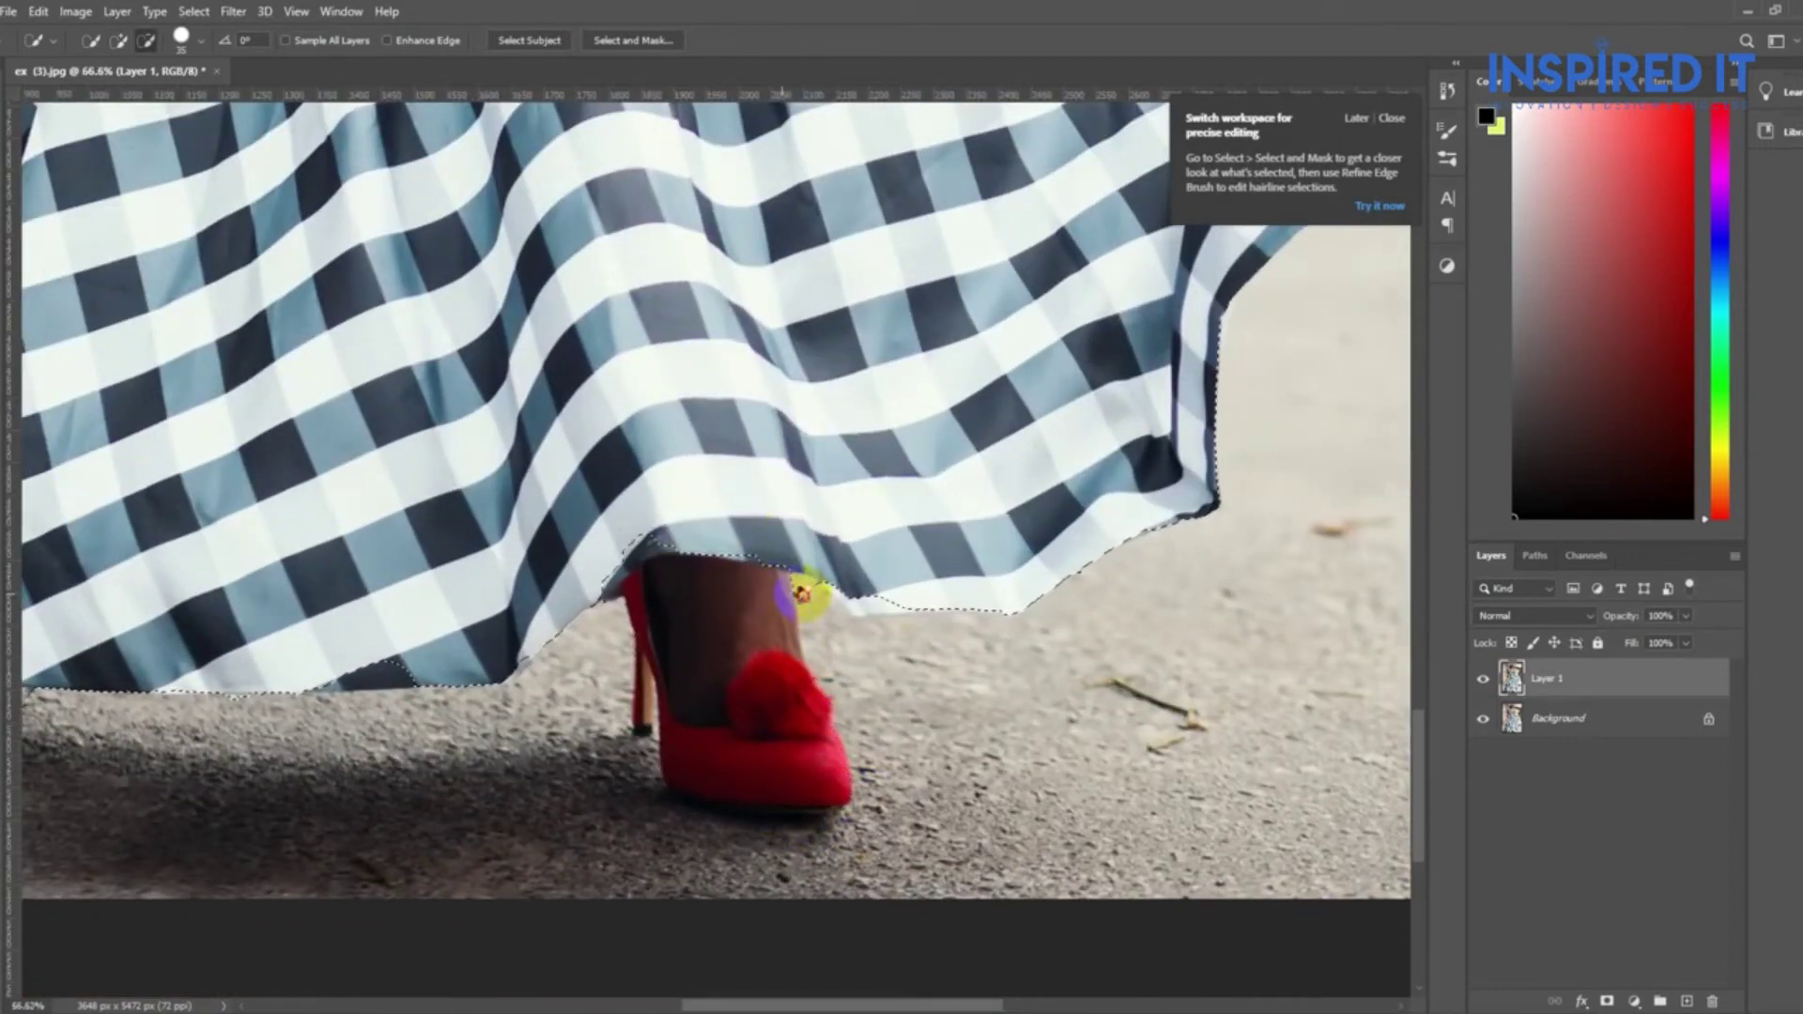
# - Subtract the stray hair strands so only the gingham dress stays selected
pyautogui.moveTo(805, 588); pyautogui.dragTo(970, 536)
pyautogui.scroll(-2, 375, 526)
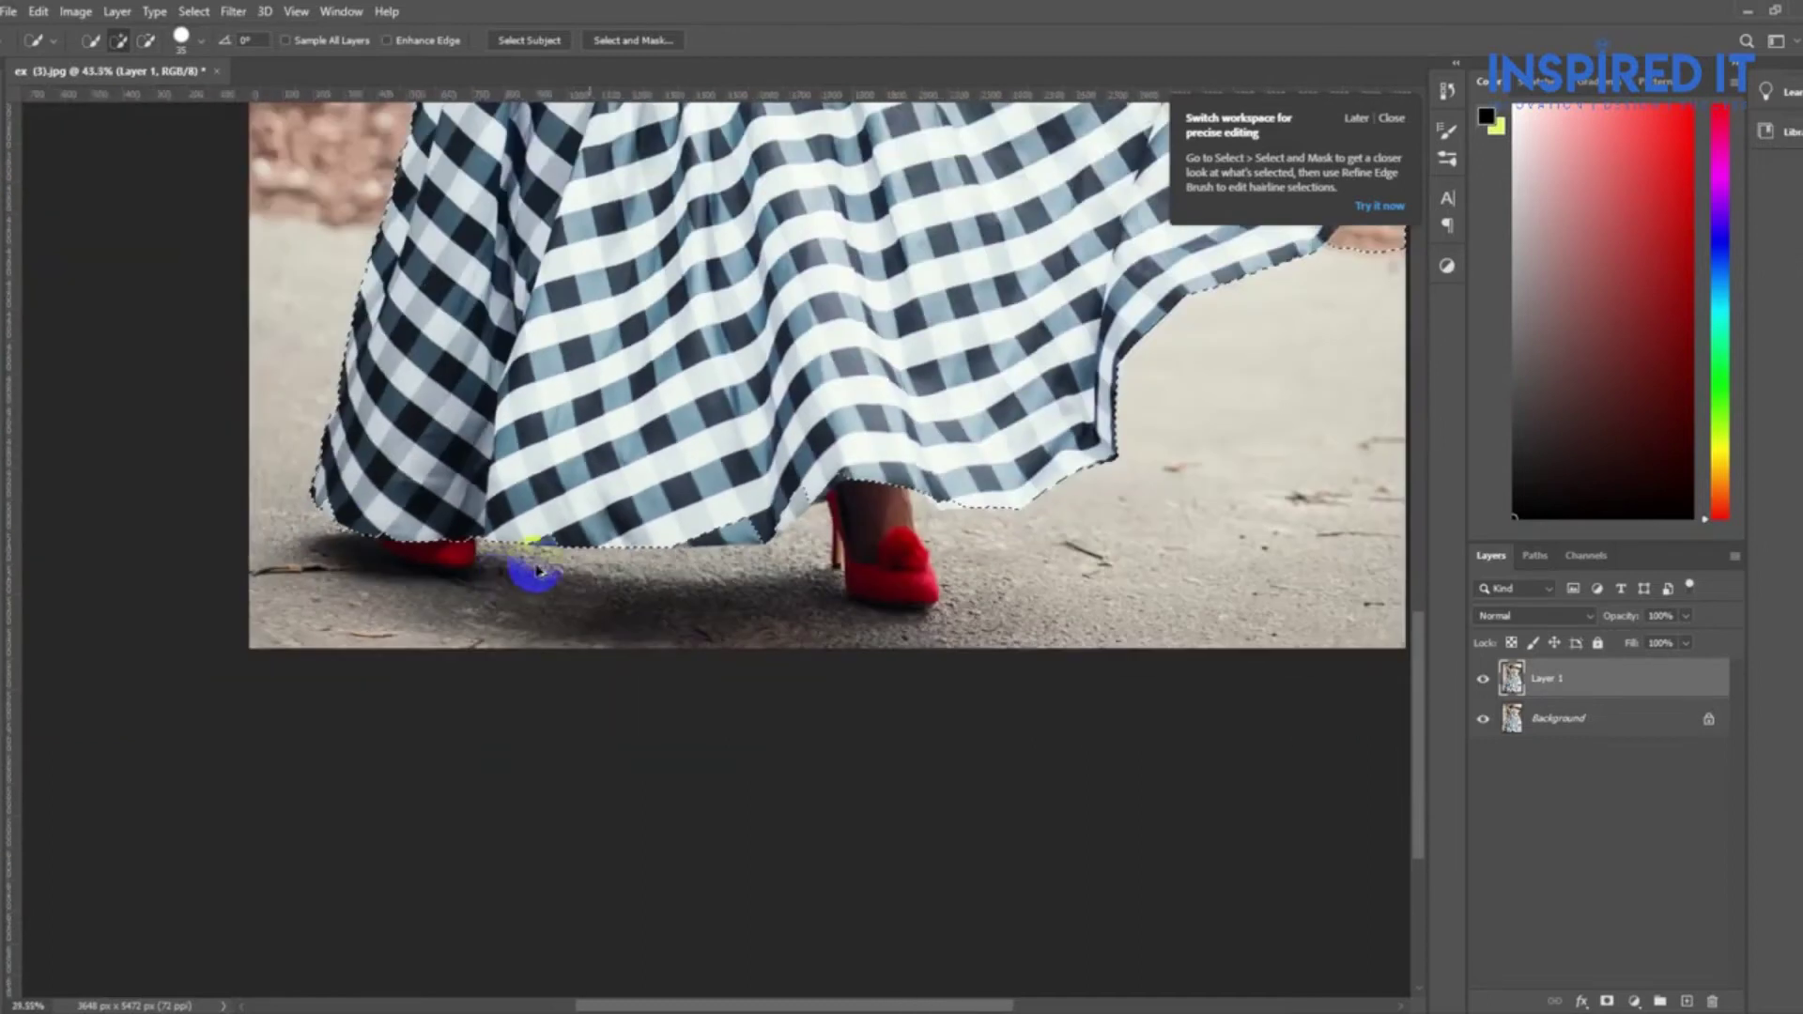
pyautogui.scroll(-2, 582, 583)
pyautogui.scroll(3, 655, 672)
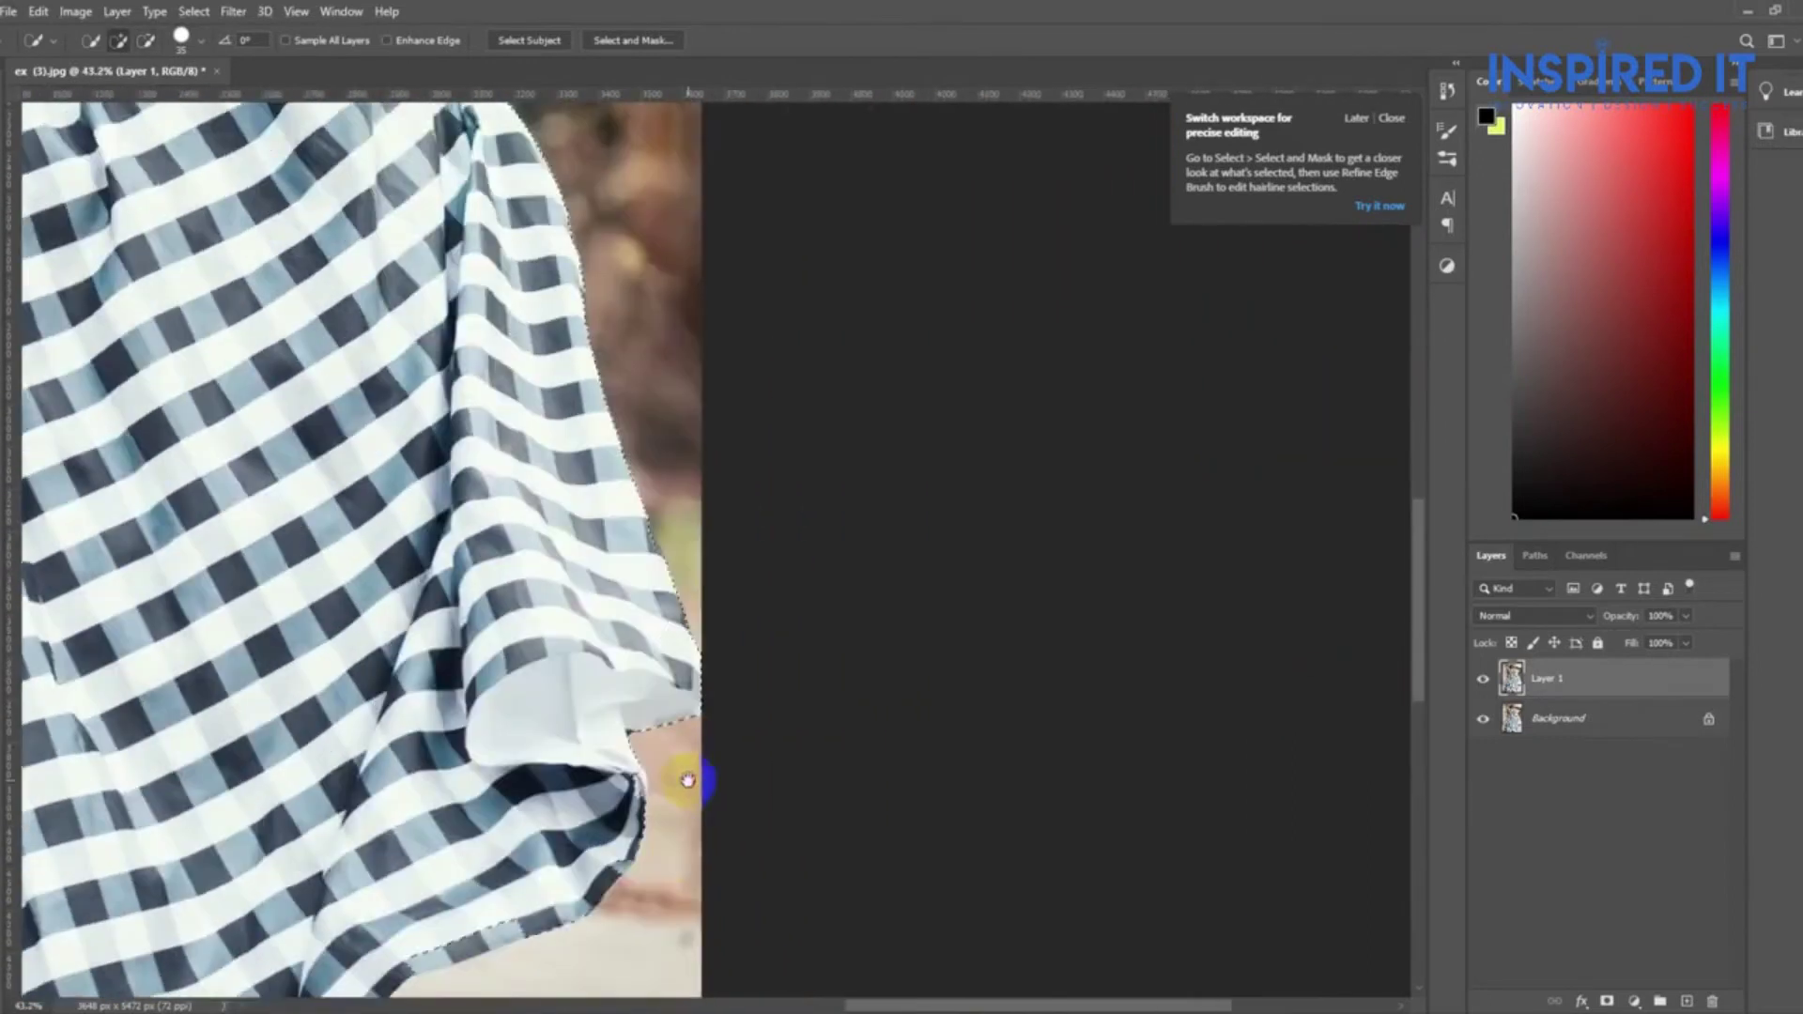
pyautogui.scroll(-3, 691, 784)
pyautogui.scroll(3, 507, 586)
pyautogui.scroll(1, 508, 586)
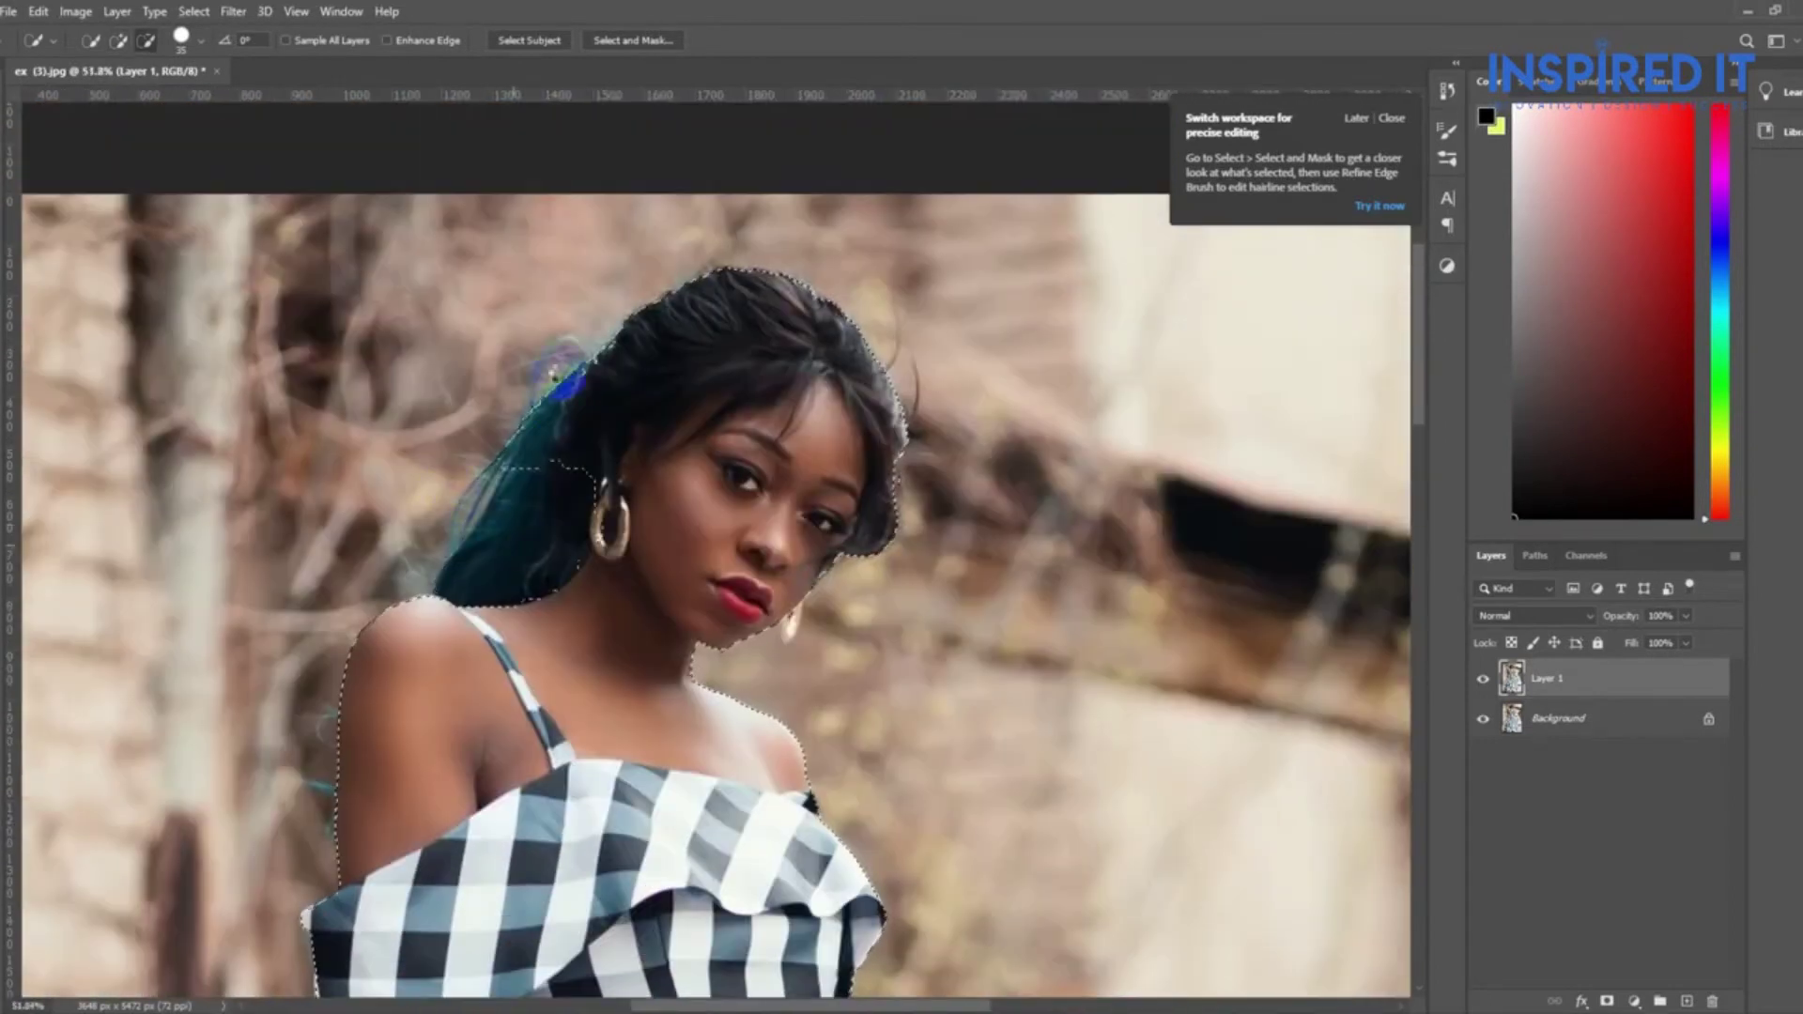
pyautogui.click(897, 406)
pyautogui.moveTo(883, 427); pyautogui.dragTo(878, 492)
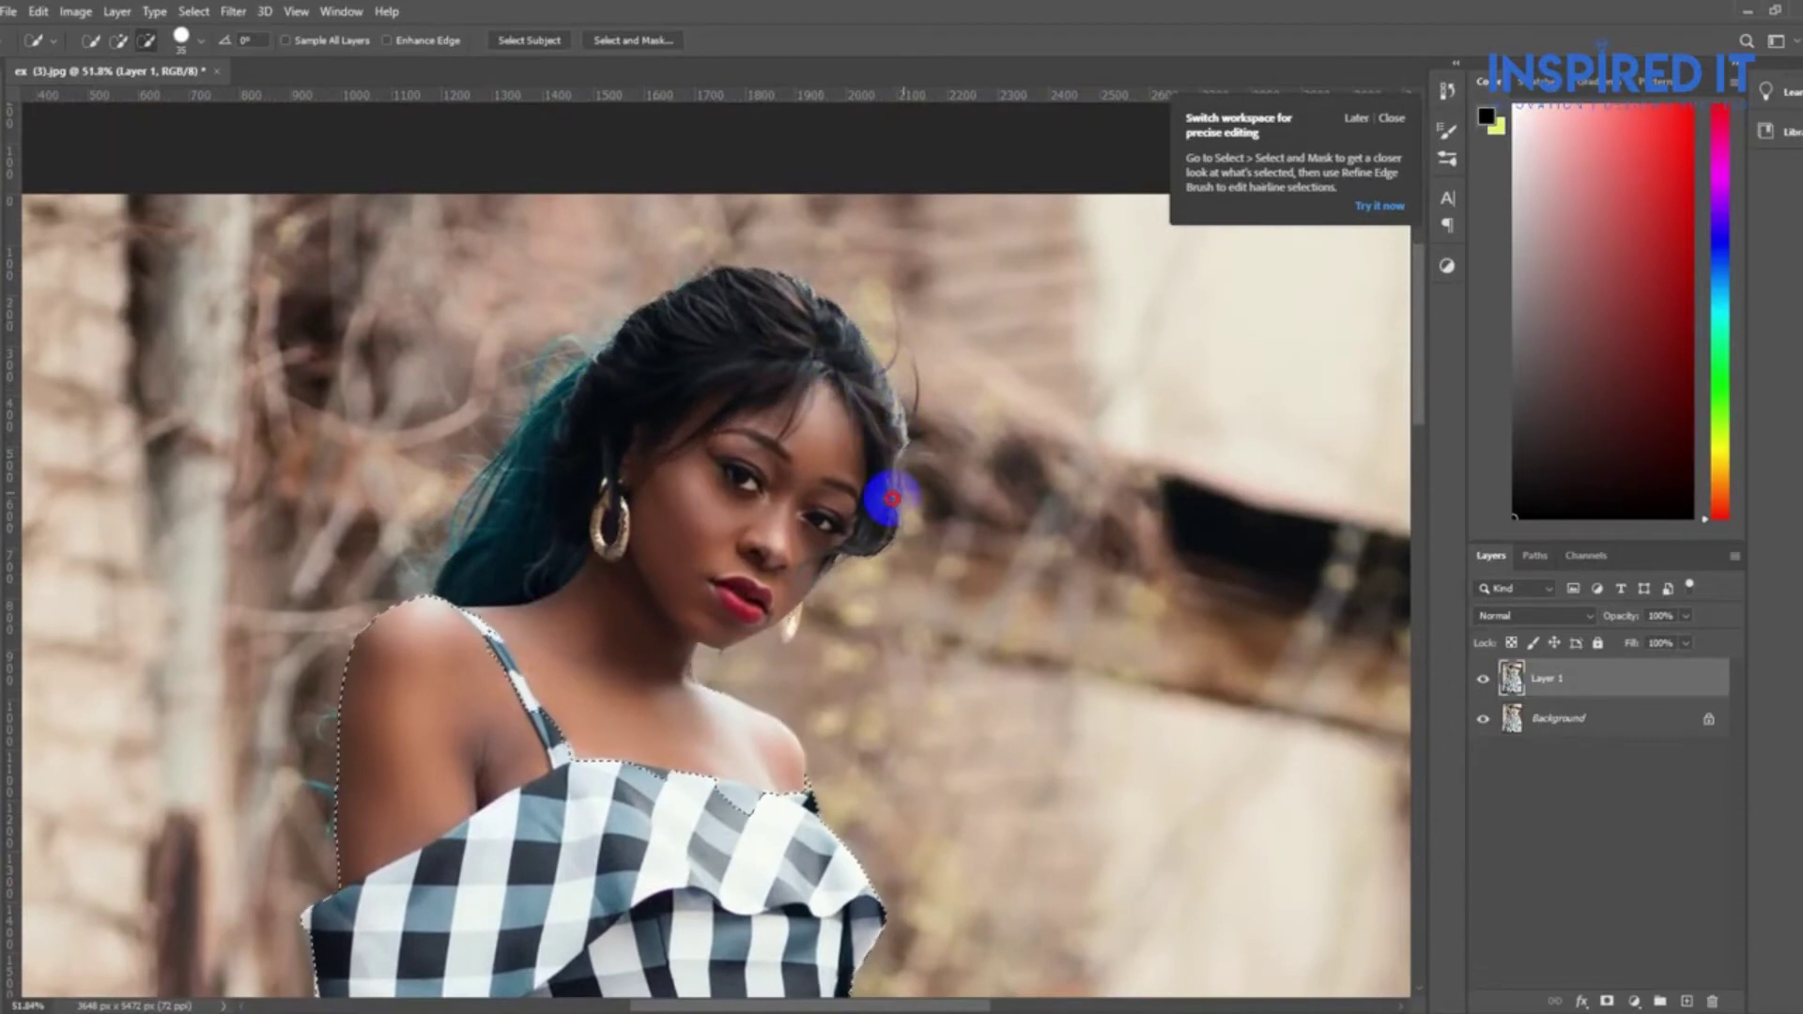
pyautogui.scroll(-5, 726, 800)
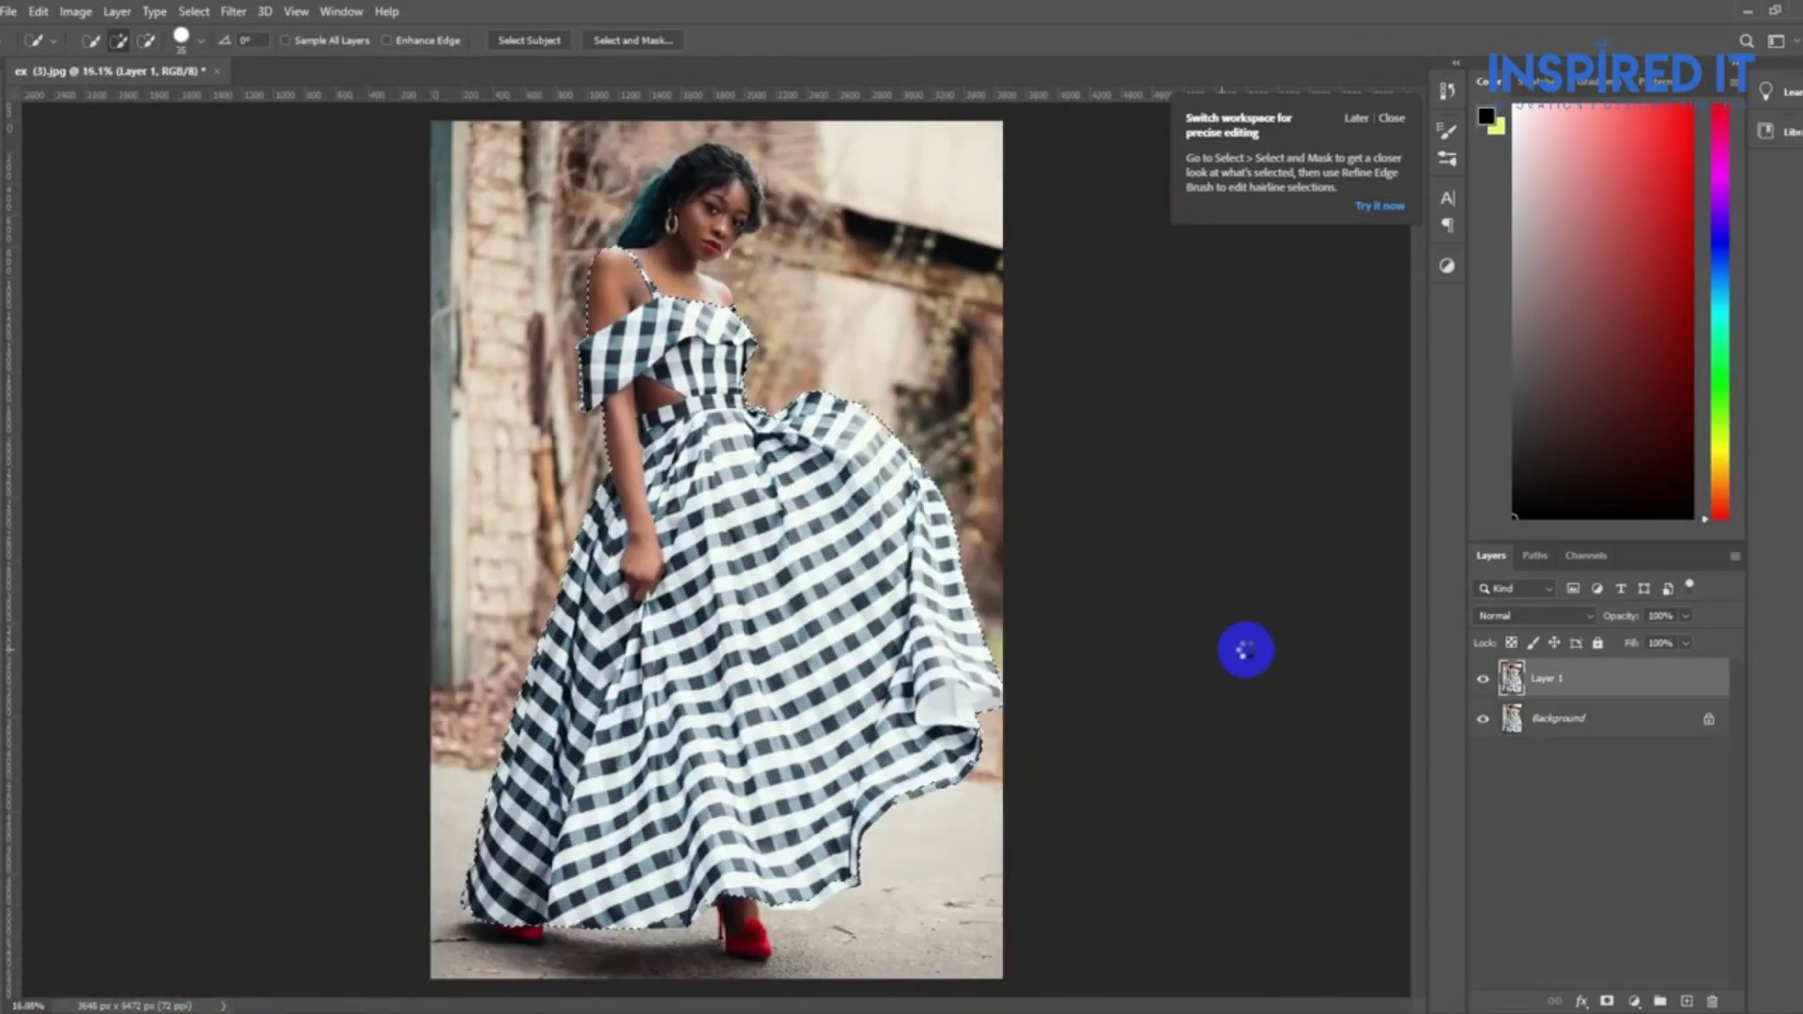
# - Copy the selected dress to Layer 2 and clip a new Hue/Saturation adjustment to it
pyautogui.hotkey('ctrl', 'j')
pyautogui.click(1634, 1001)
pyautogui.click(1671, 809)
pyautogui.click(1397, 123)
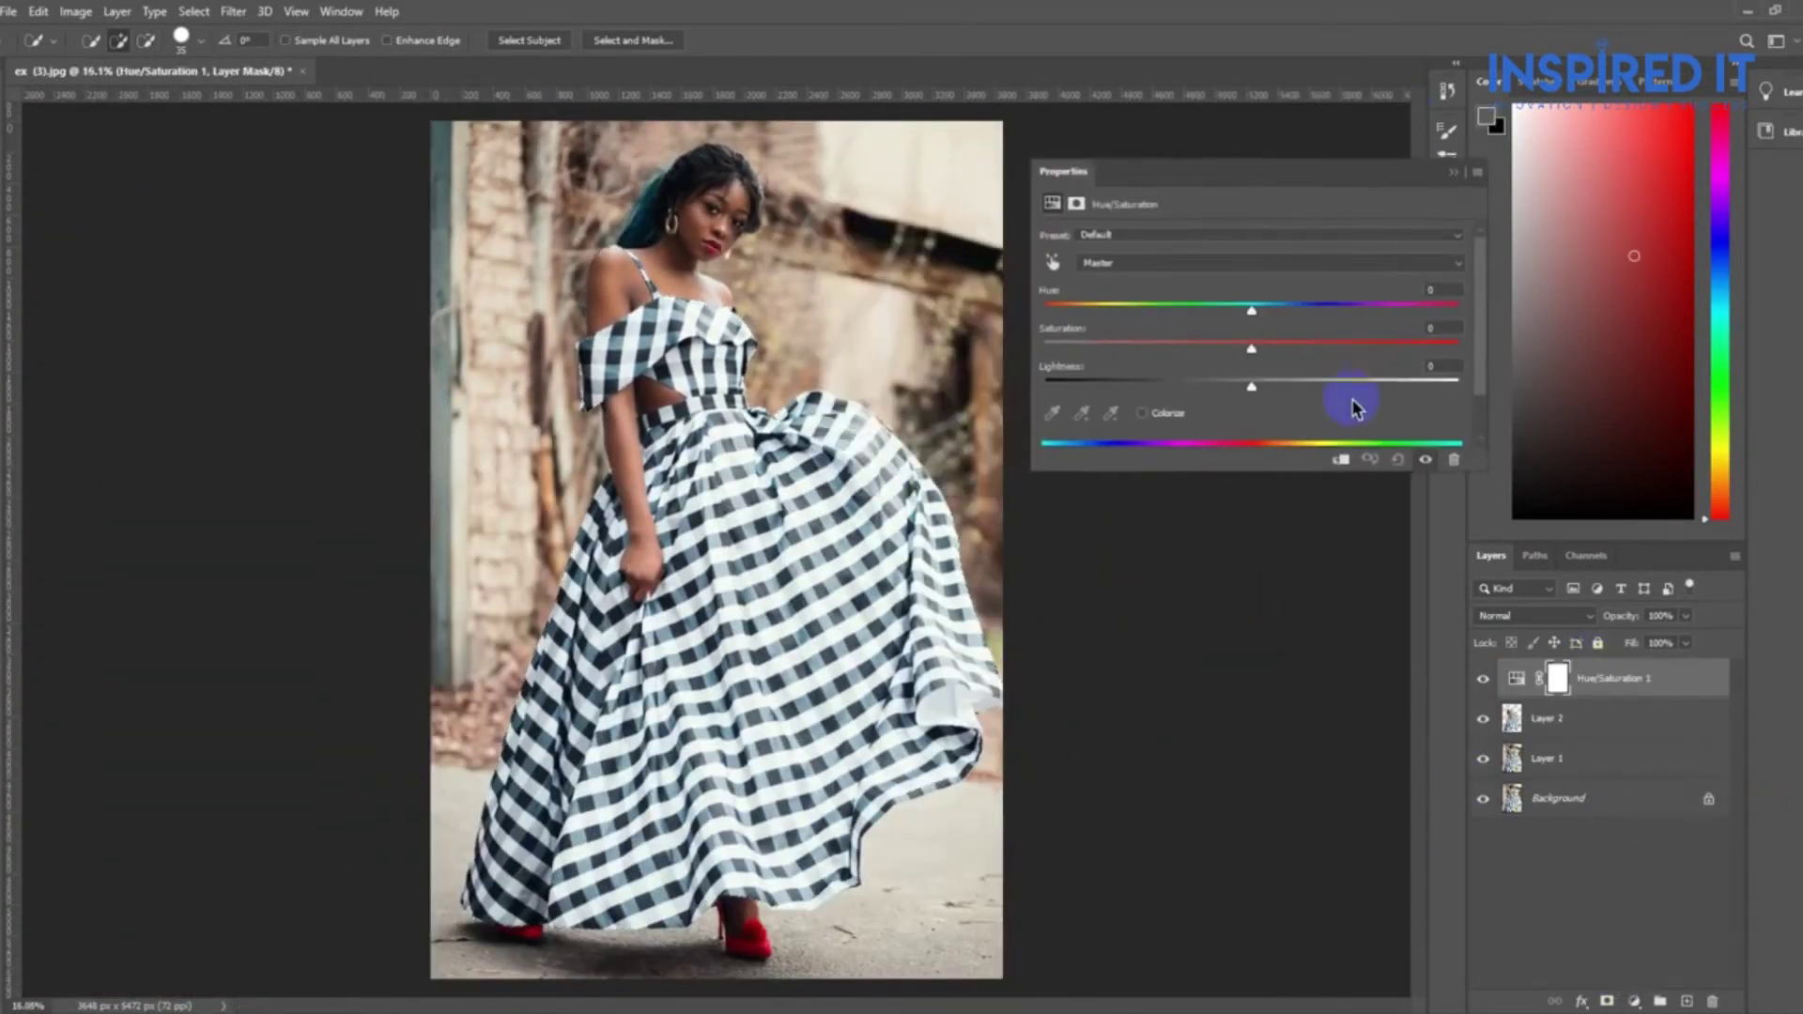
# - Sample the dress for Cyans and set Hue -180, Saturation +81, Lightness +88 to turn it teal
pyautogui.keyDown('alt'); pyautogui.click(1590, 696); pyautogui.keyUp('alt')
pyautogui.scroll(2, 937, 564)
pyautogui.click(575, 484)
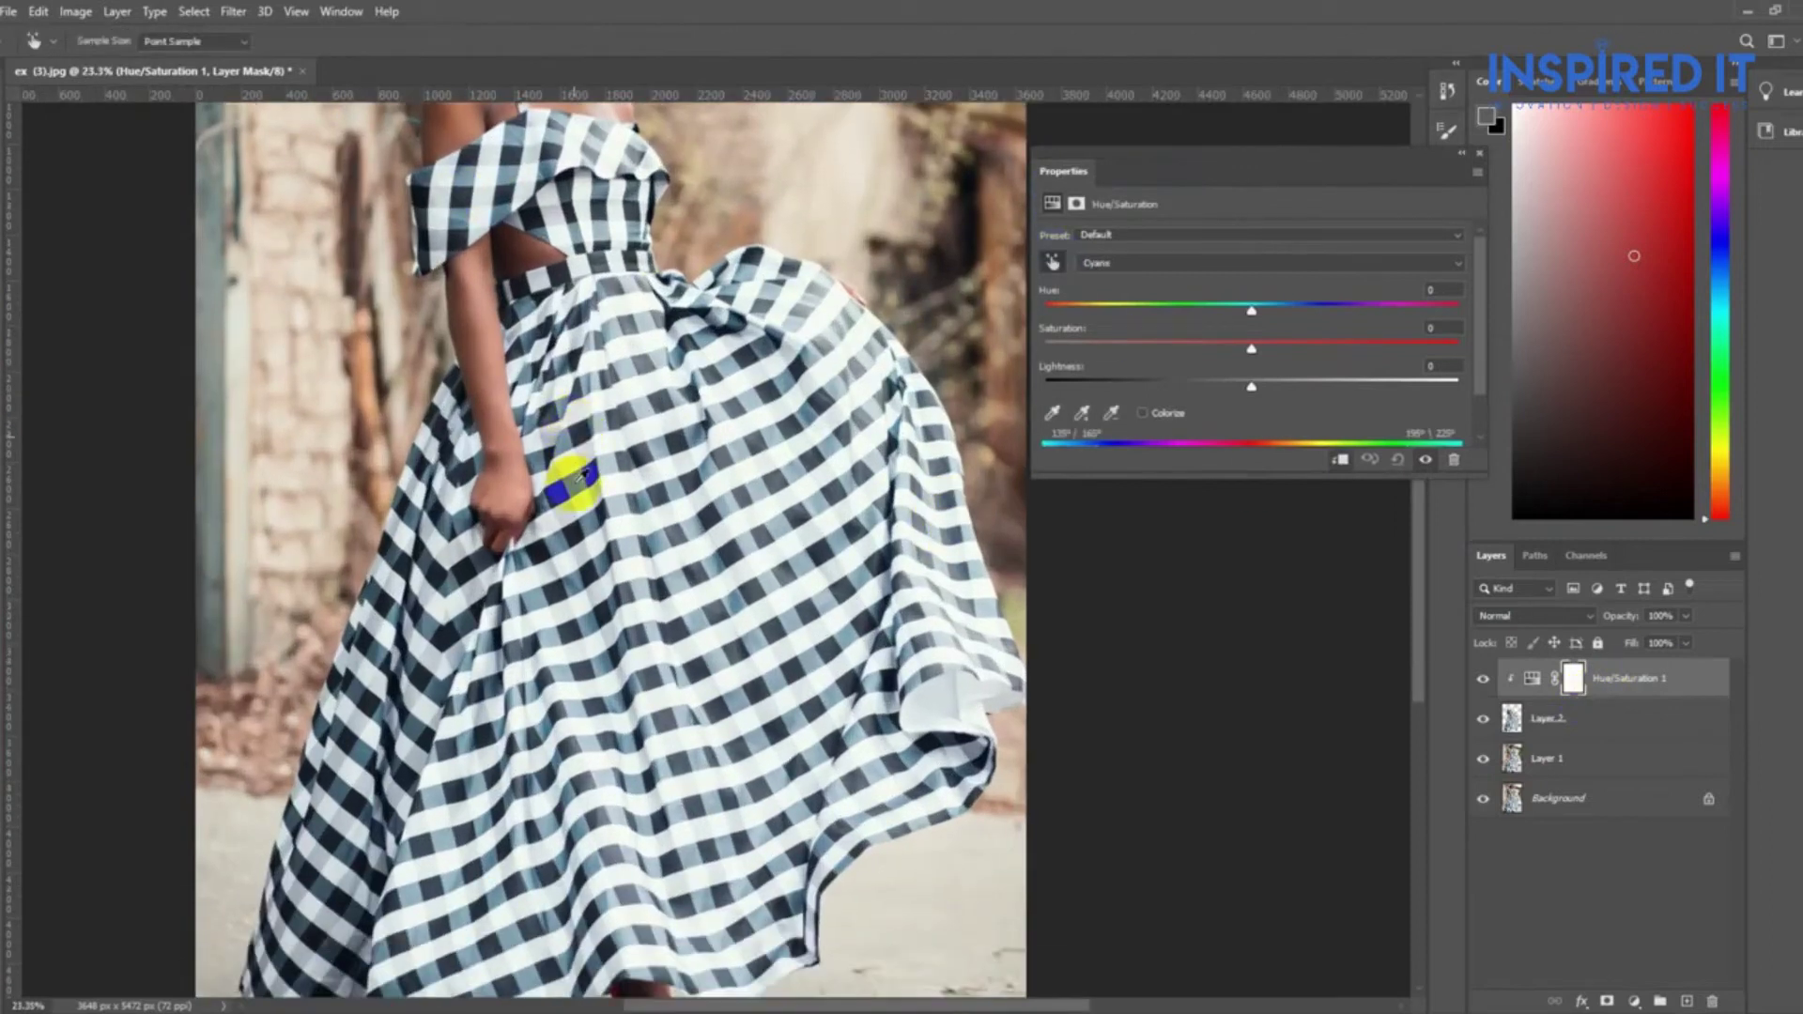
pyautogui.scroll(-2, 1040, 685)
pyautogui.moveTo(1251, 310)
pyautogui.mouseDown()
pyautogui.moveTo(1417, 342)
pyautogui.moveTo(1123, 329)
pyautogui.moveTo(1241, 320)
pyautogui.moveTo(1174, 338)
pyautogui.moveTo(1287, 338)
pyautogui.moveTo(1002, 338)
pyautogui.moveTo(1458, 388)
pyautogui.mouseUp()
pyautogui.scroll(-2, 1459, 388)
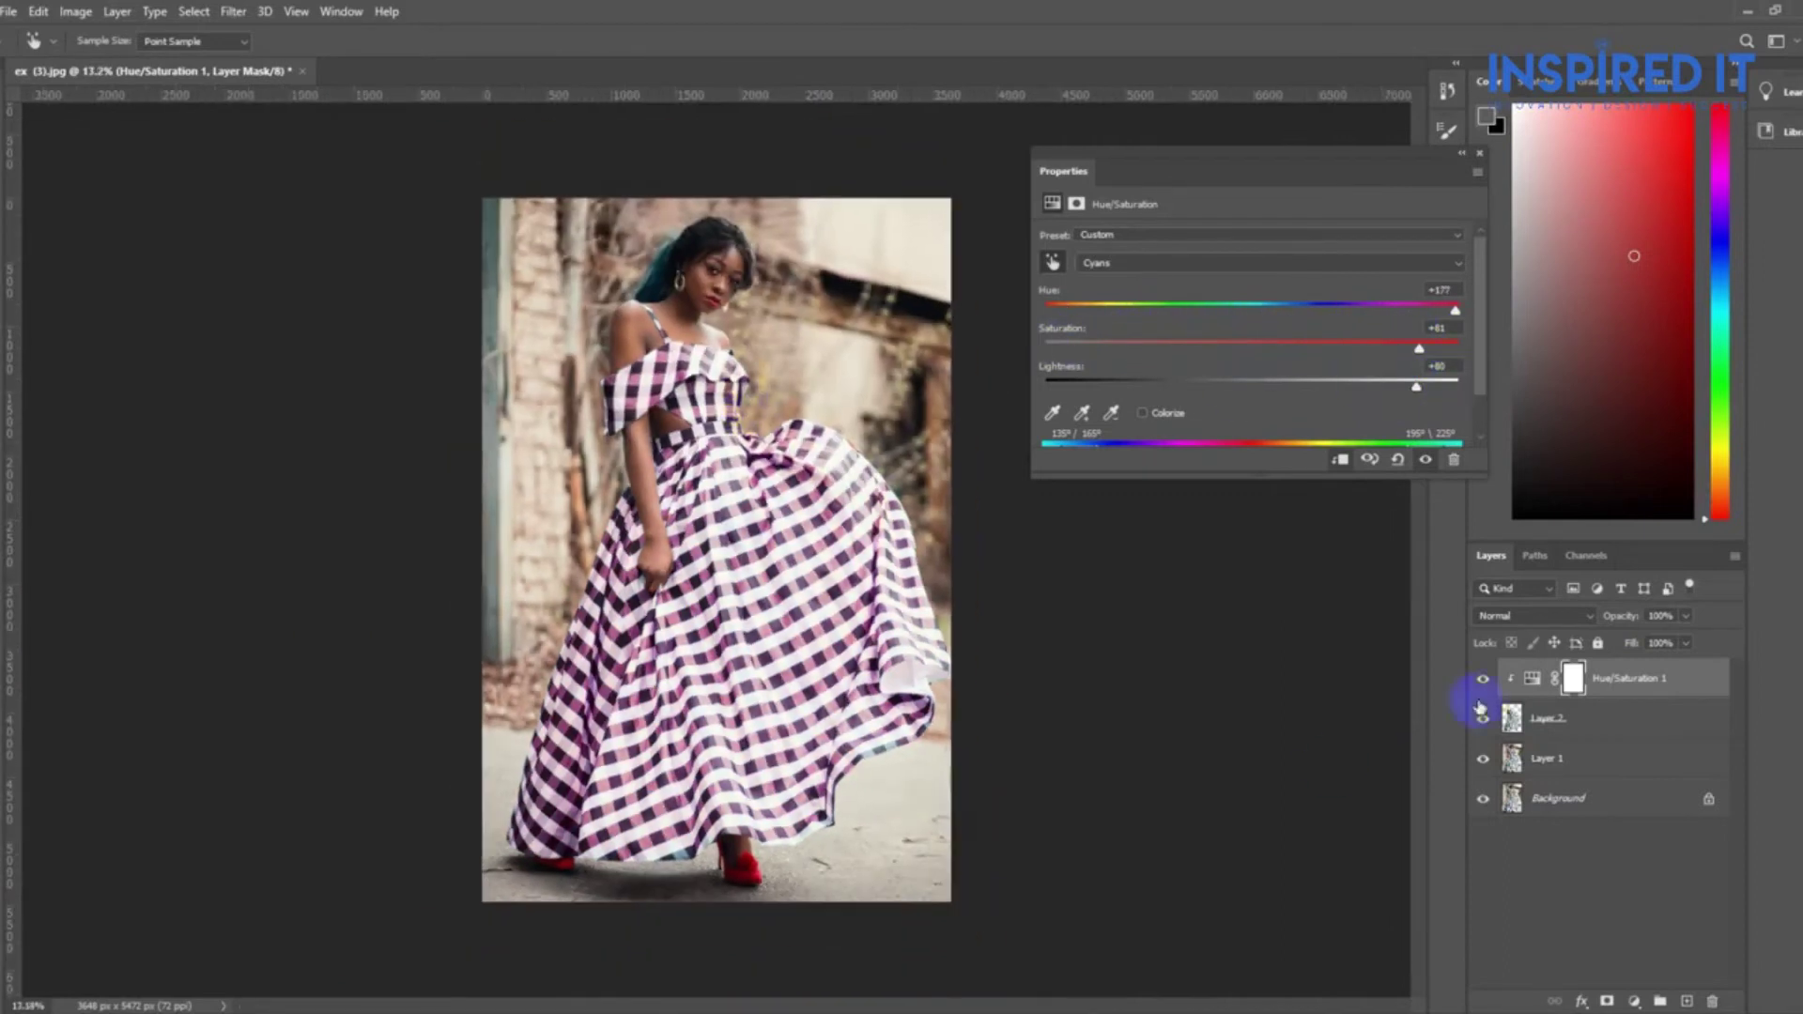
pyautogui.moveTo(1318, 340)
pyautogui.mouseDown()
pyautogui.moveTo(994, 333)
pyautogui.moveTo(1171, 346)
pyautogui.moveTo(1134, 318)
pyautogui.mouseUp()
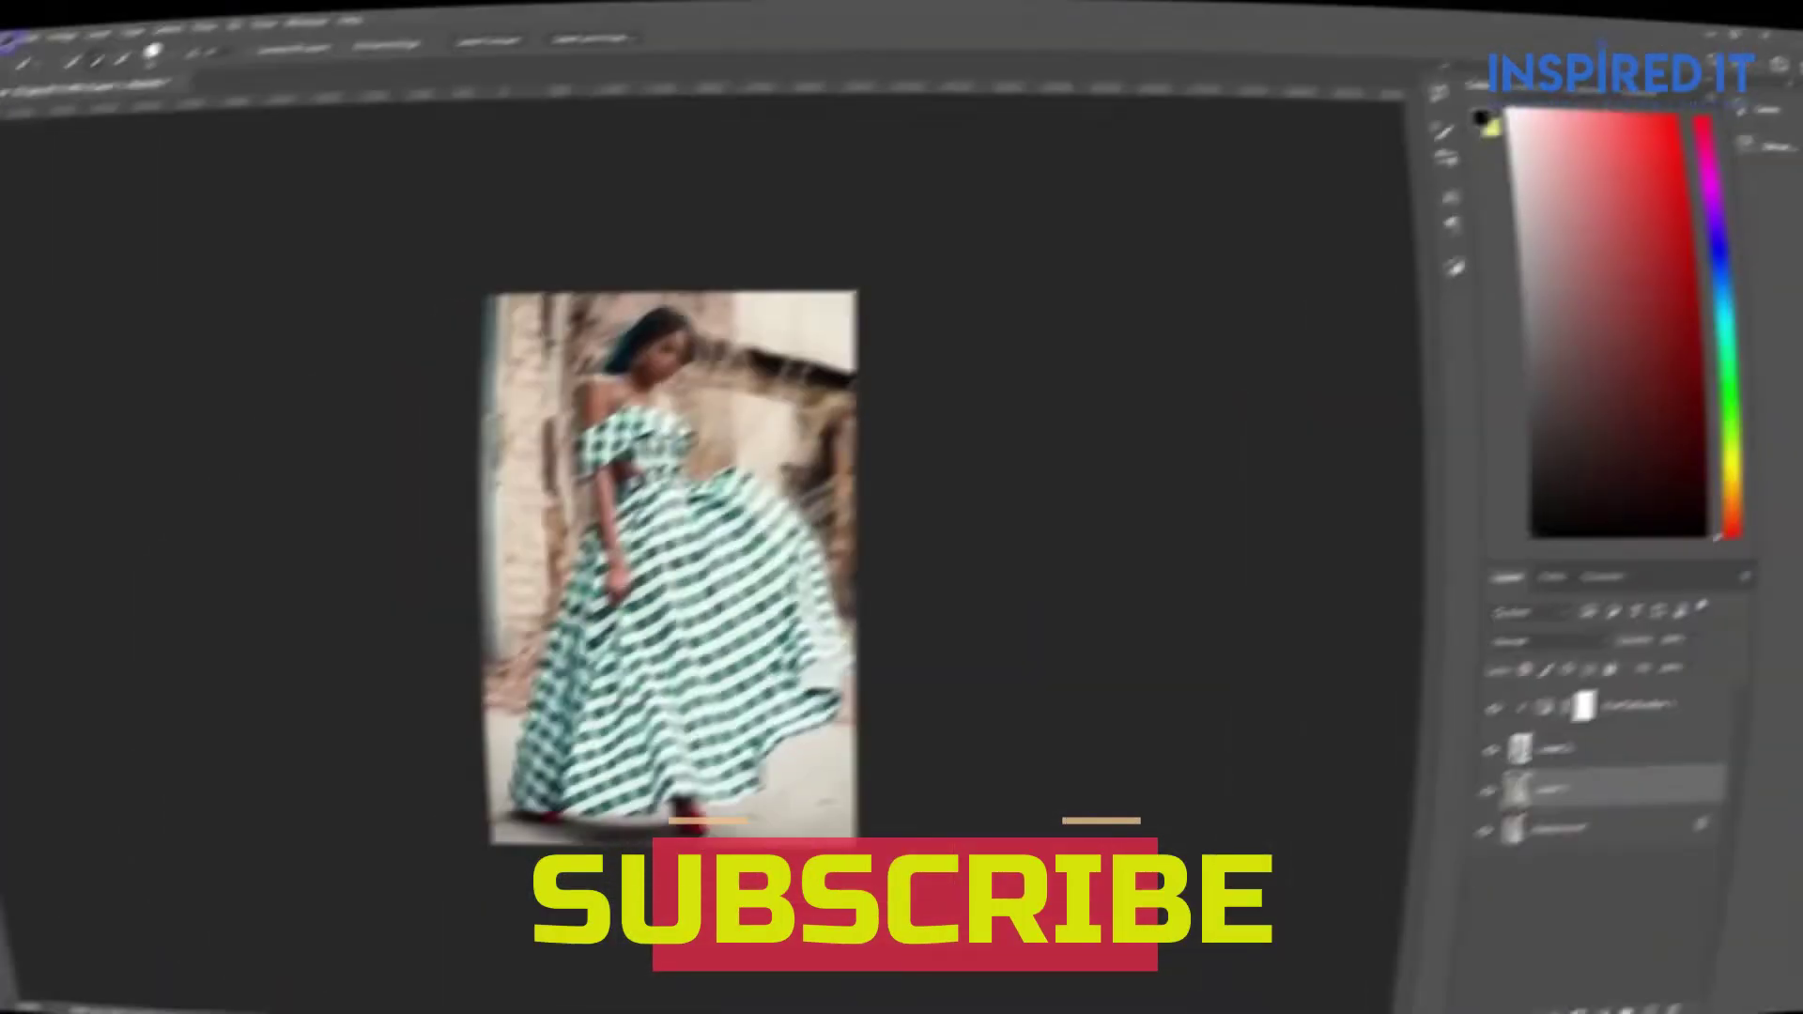
# - Start saving the gingham-dress edit with Save As, choosing JPEG as the format
pyautogui.hotkey('shift', 'ctrl', 's')
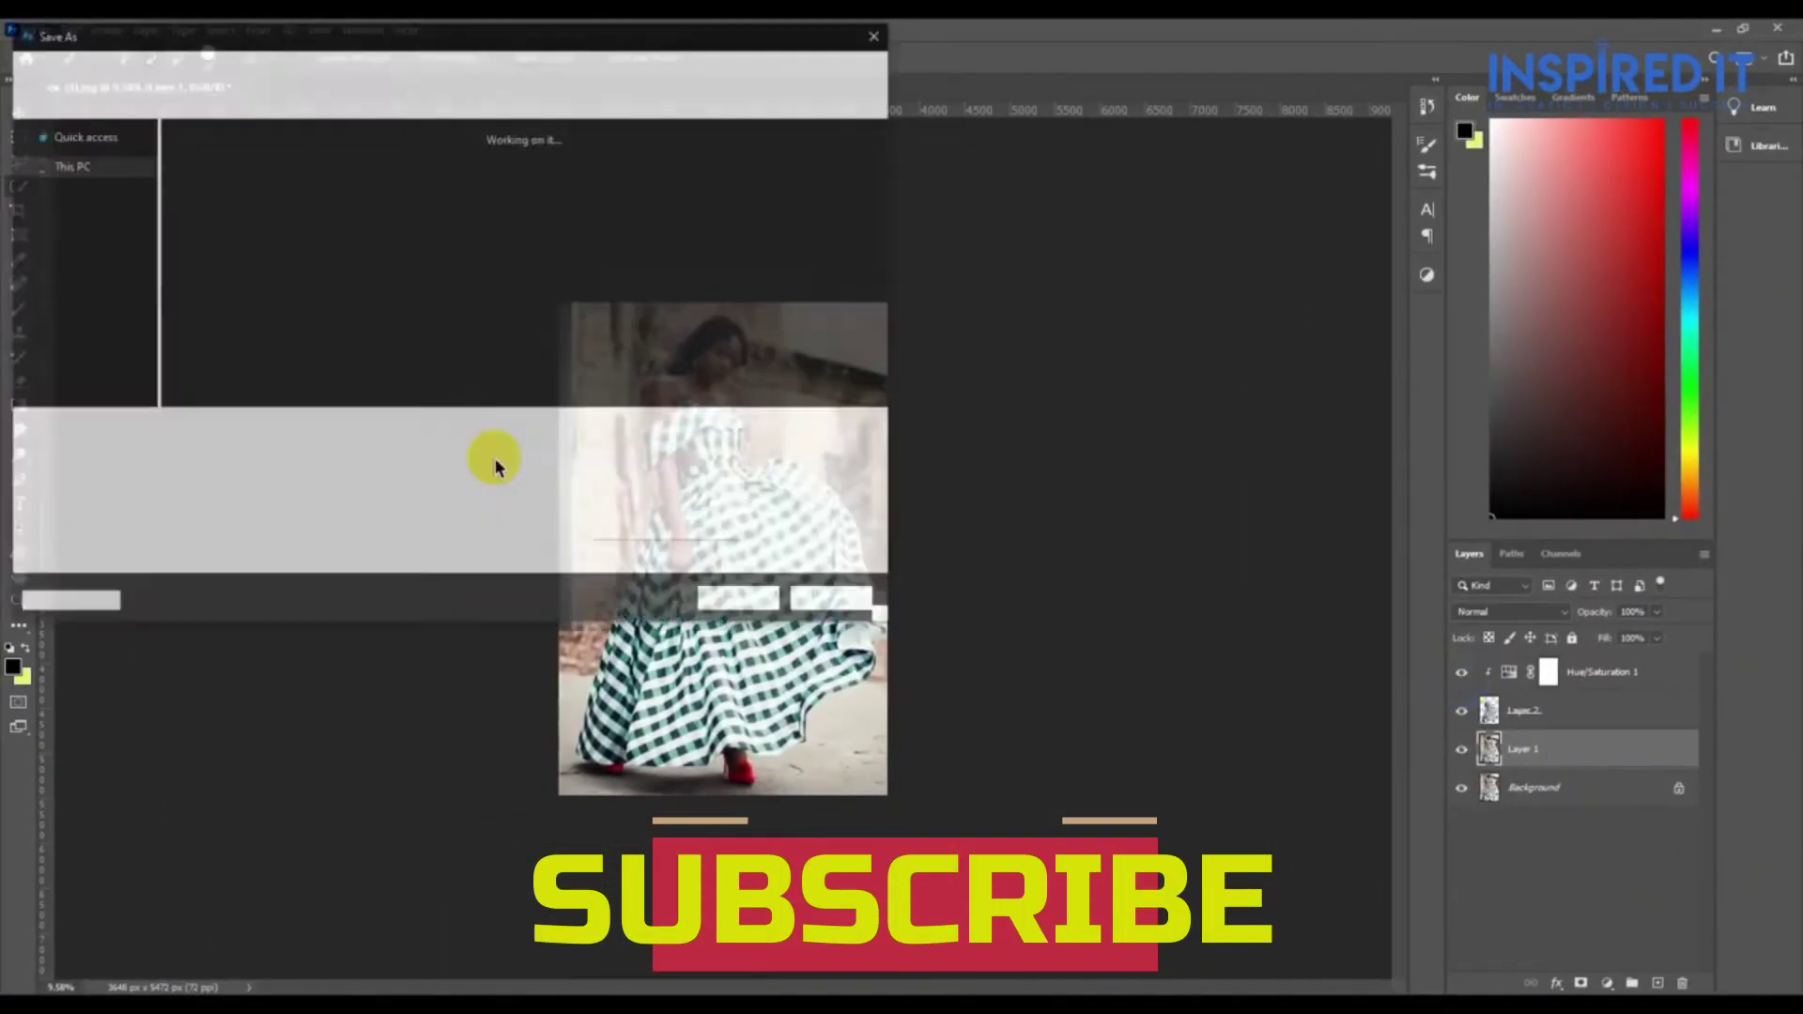
pyautogui.click(363, 455)
pyautogui.click(391, 624)
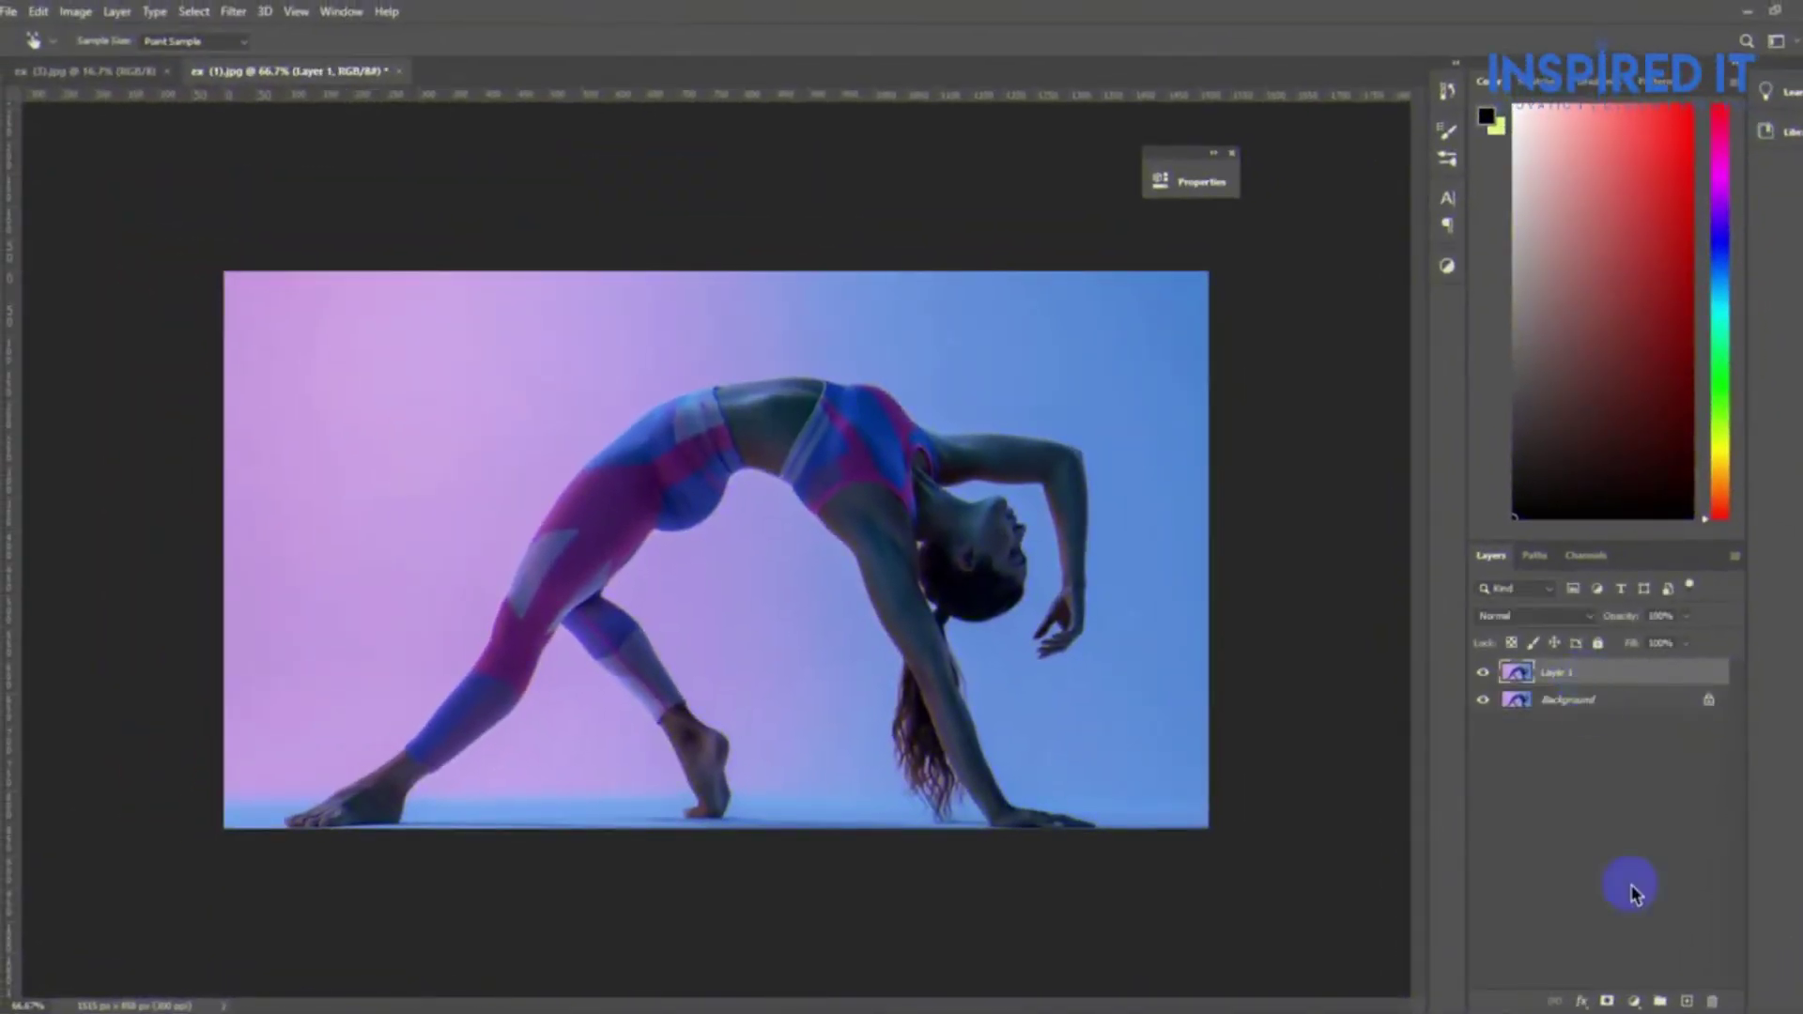
# - Add a Hue/Saturation adjustment layer to the yoga photo and fit the image to the window
pyautogui.click(1635, 1001)
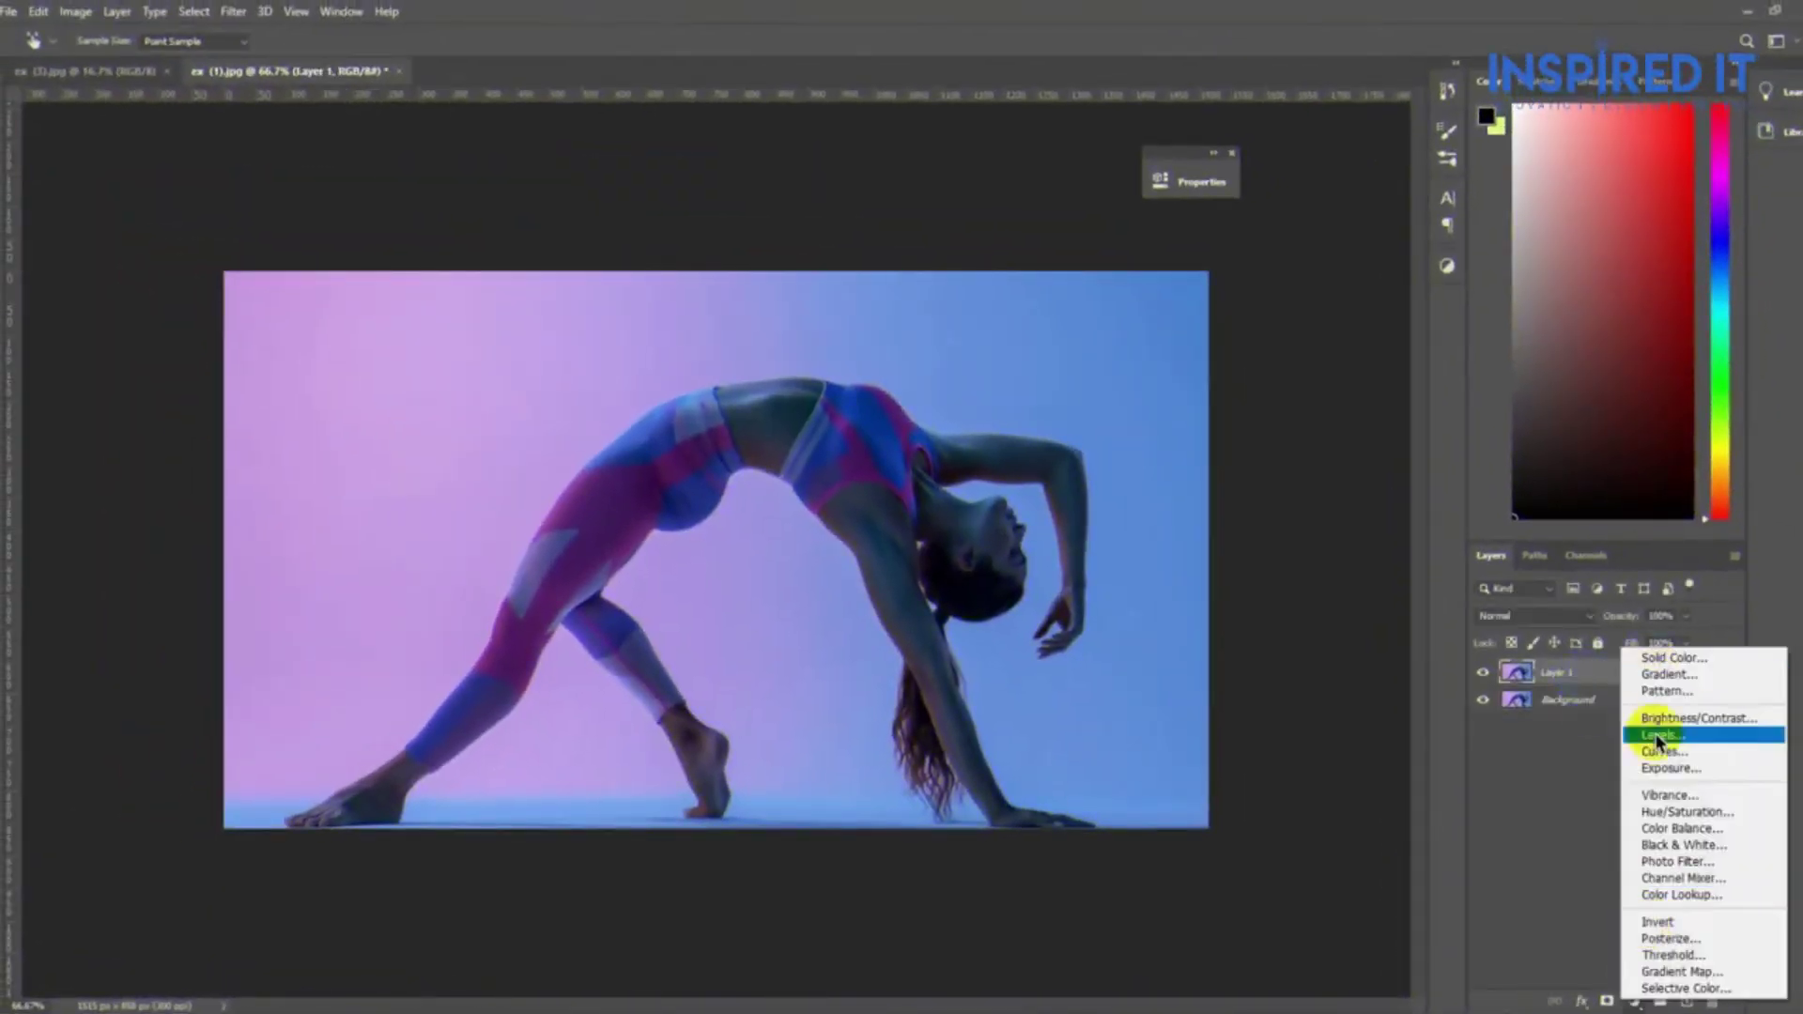
pyautogui.click(1657, 729)
pyautogui.moveTo(859, 179); pyautogui.dragTo(1423, 185)
pyautogui.hotkey('ctrl', '0')
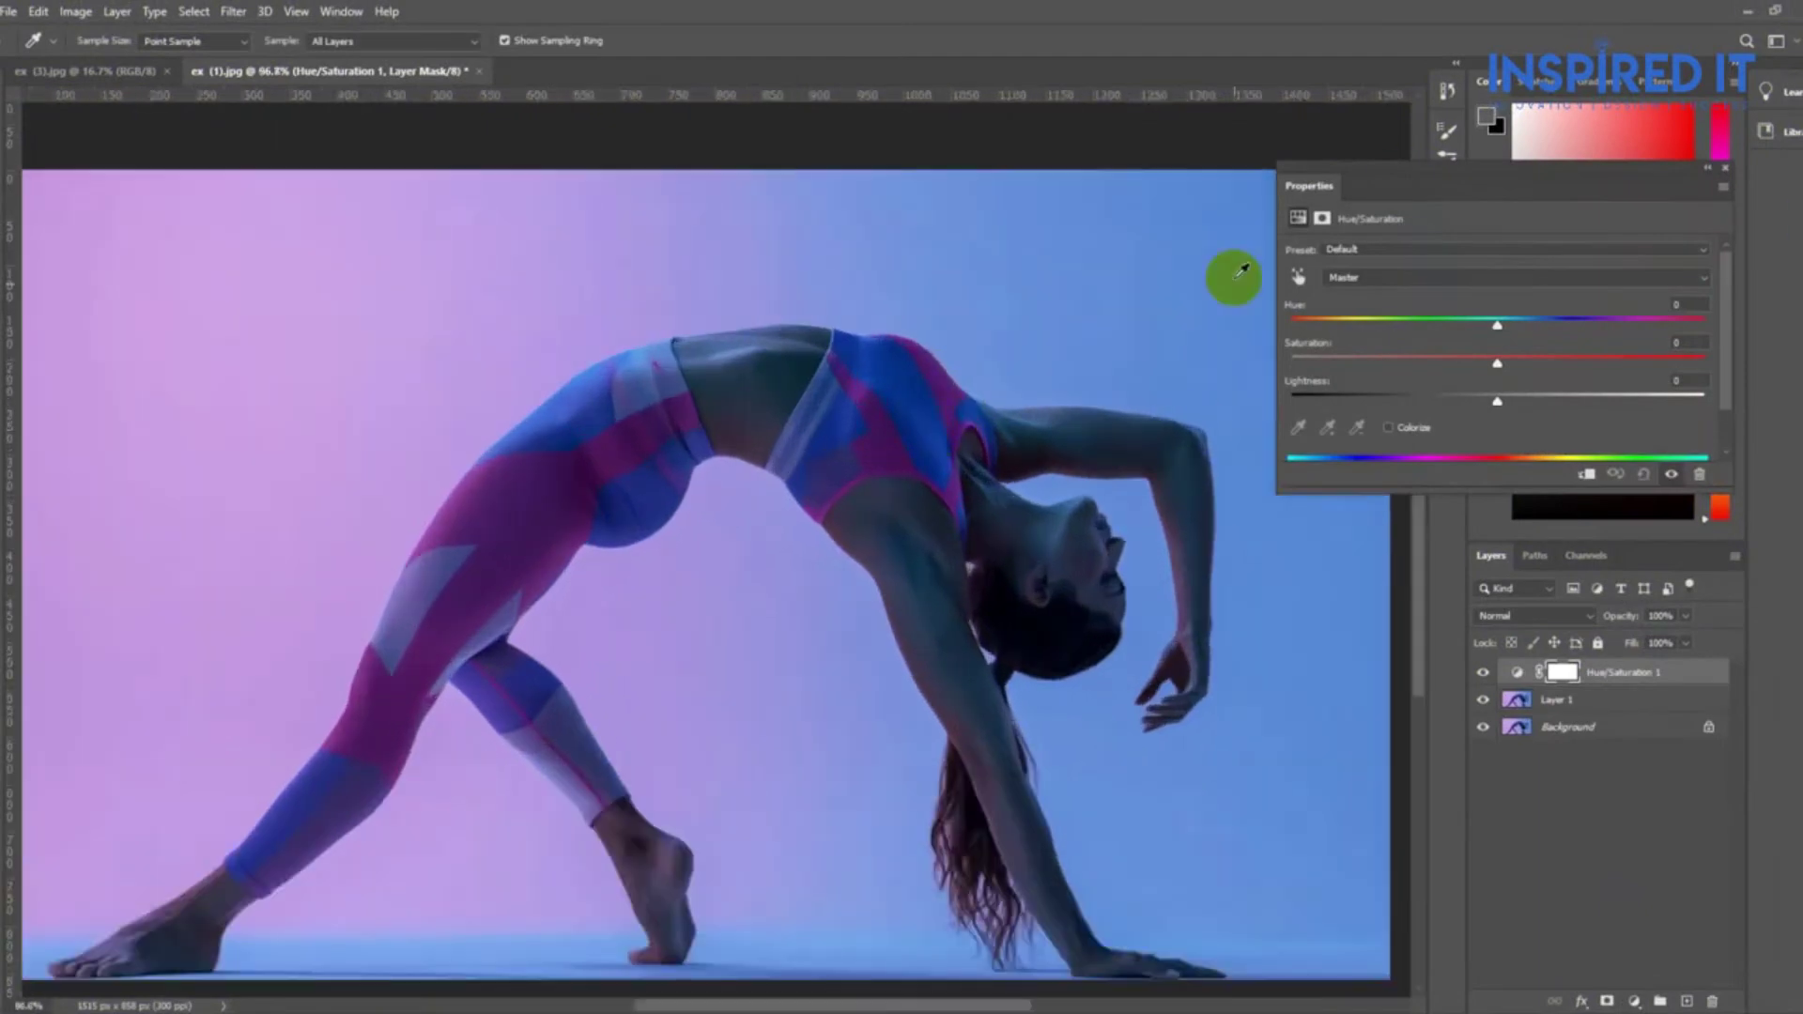
# - Try Blues at Saturation +42, Lightness +56, Hue -17 with a refined sampled range, then reset
pyautogui.moveTo(1494, 365); pyautogui.dragTo(1646, 378)
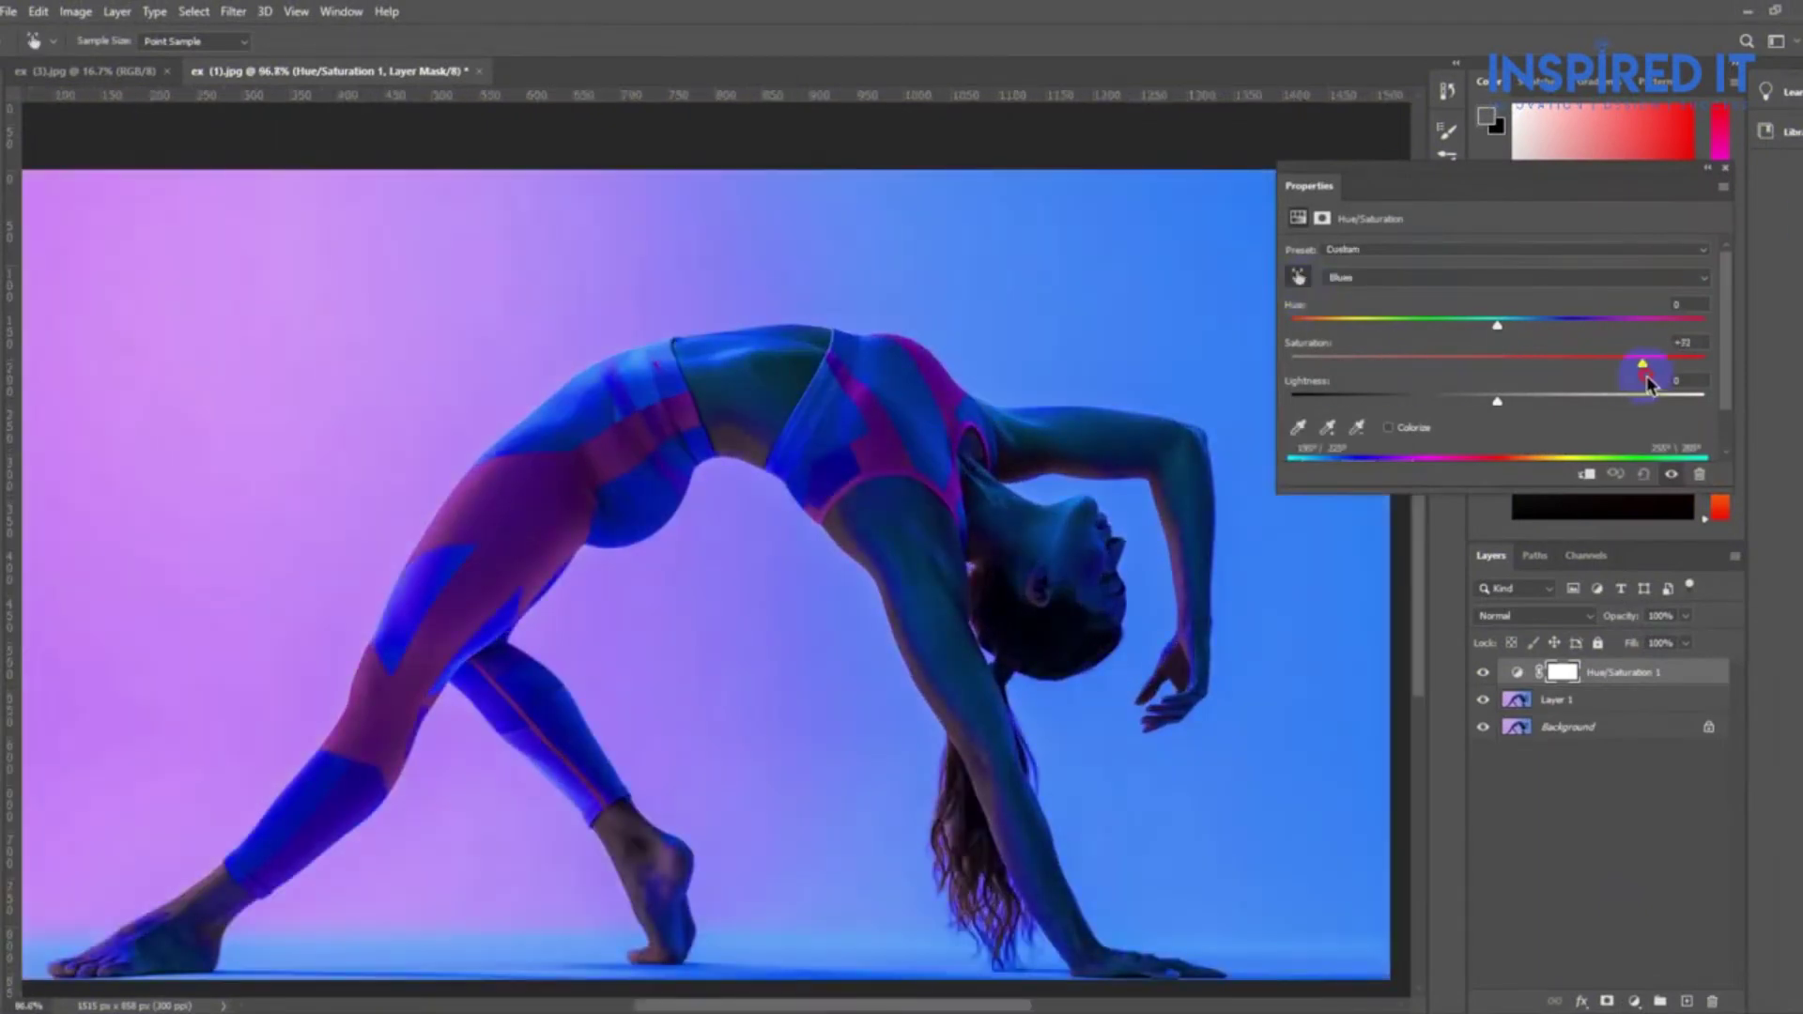
pyautogui.scroll(-3, 1143, 479)
pyautogui.click(1357, 427)
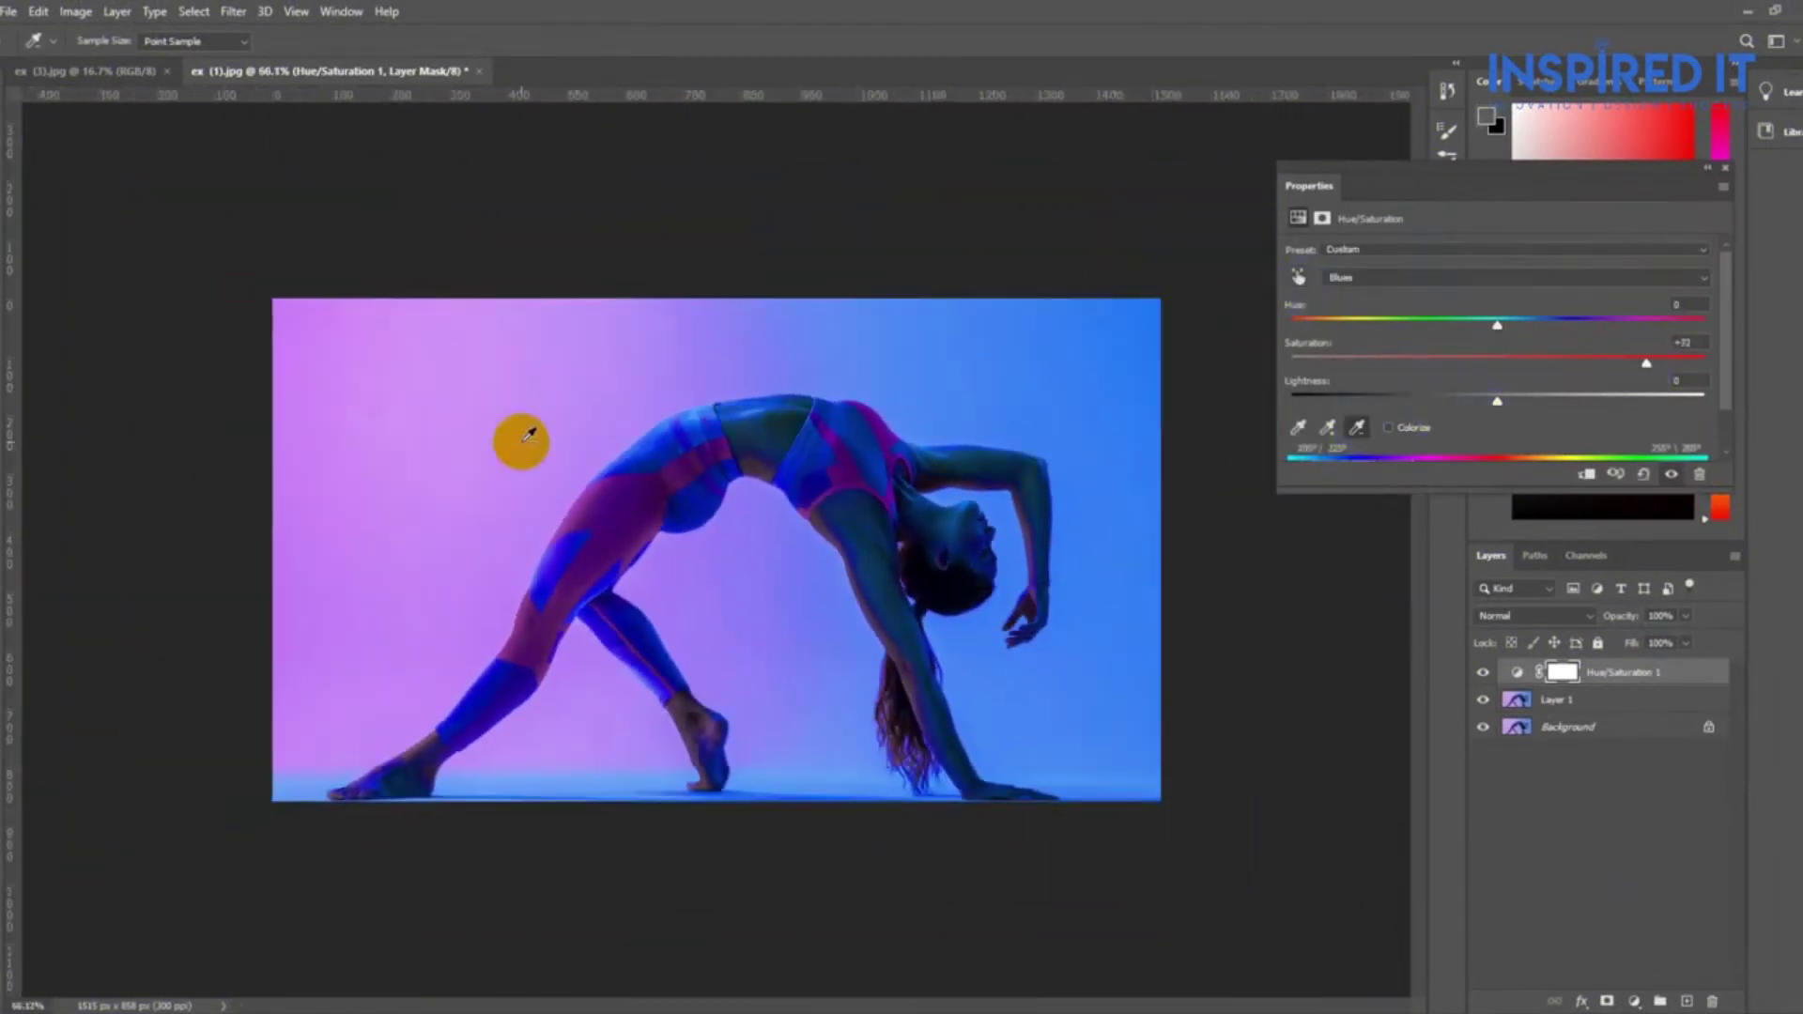
pyautogui.click(715, 678)
pyautogui.moveTo(1646, 362); pyautogui.dragTo(1586, 364)
pyautogui.moveTo(1499, 404); pyautogui.dragTo(1635, 402)
pyautogui.moveTo(1504, 333)
pyautogui.mouseDown()
pyautogui.moveTo(1388, 330)
pyautogui.moveTo(1582, 338)
pyautogui.moveTo(1465, 330)
pyautogui.mouseUp()
pyautogui.click(1327, 430)
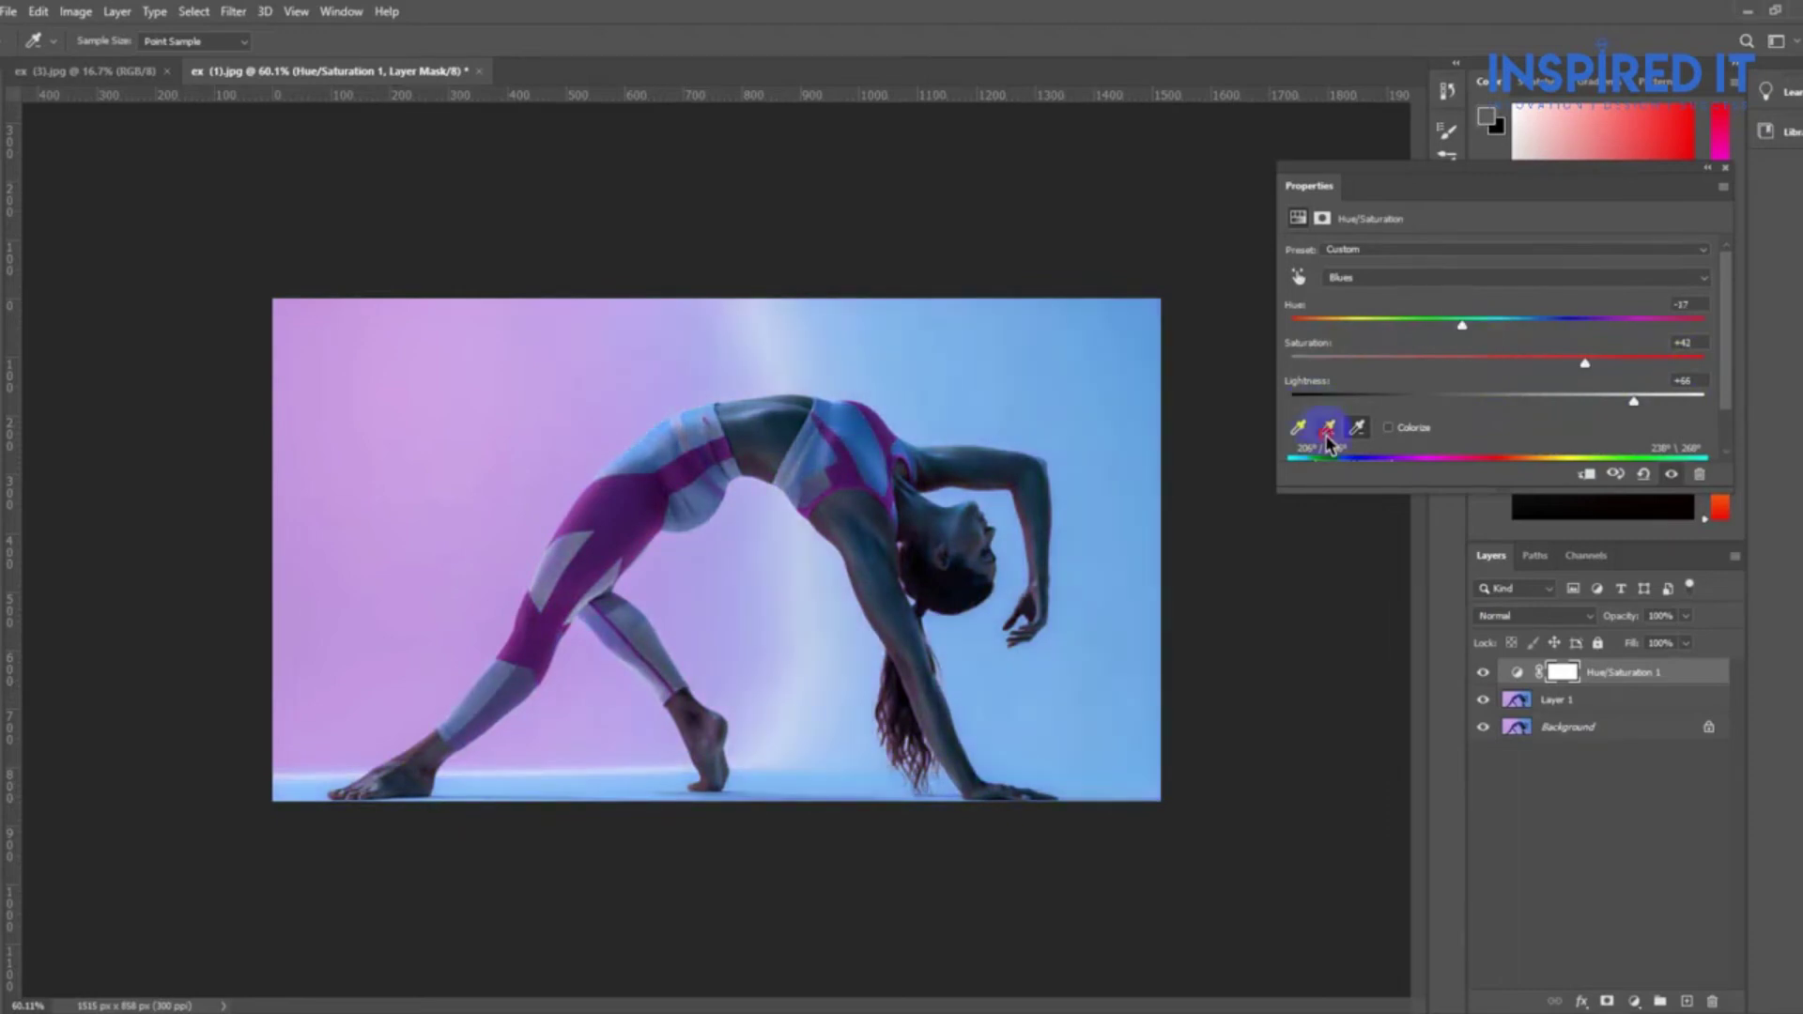
pyautogui.click(1107, 470)
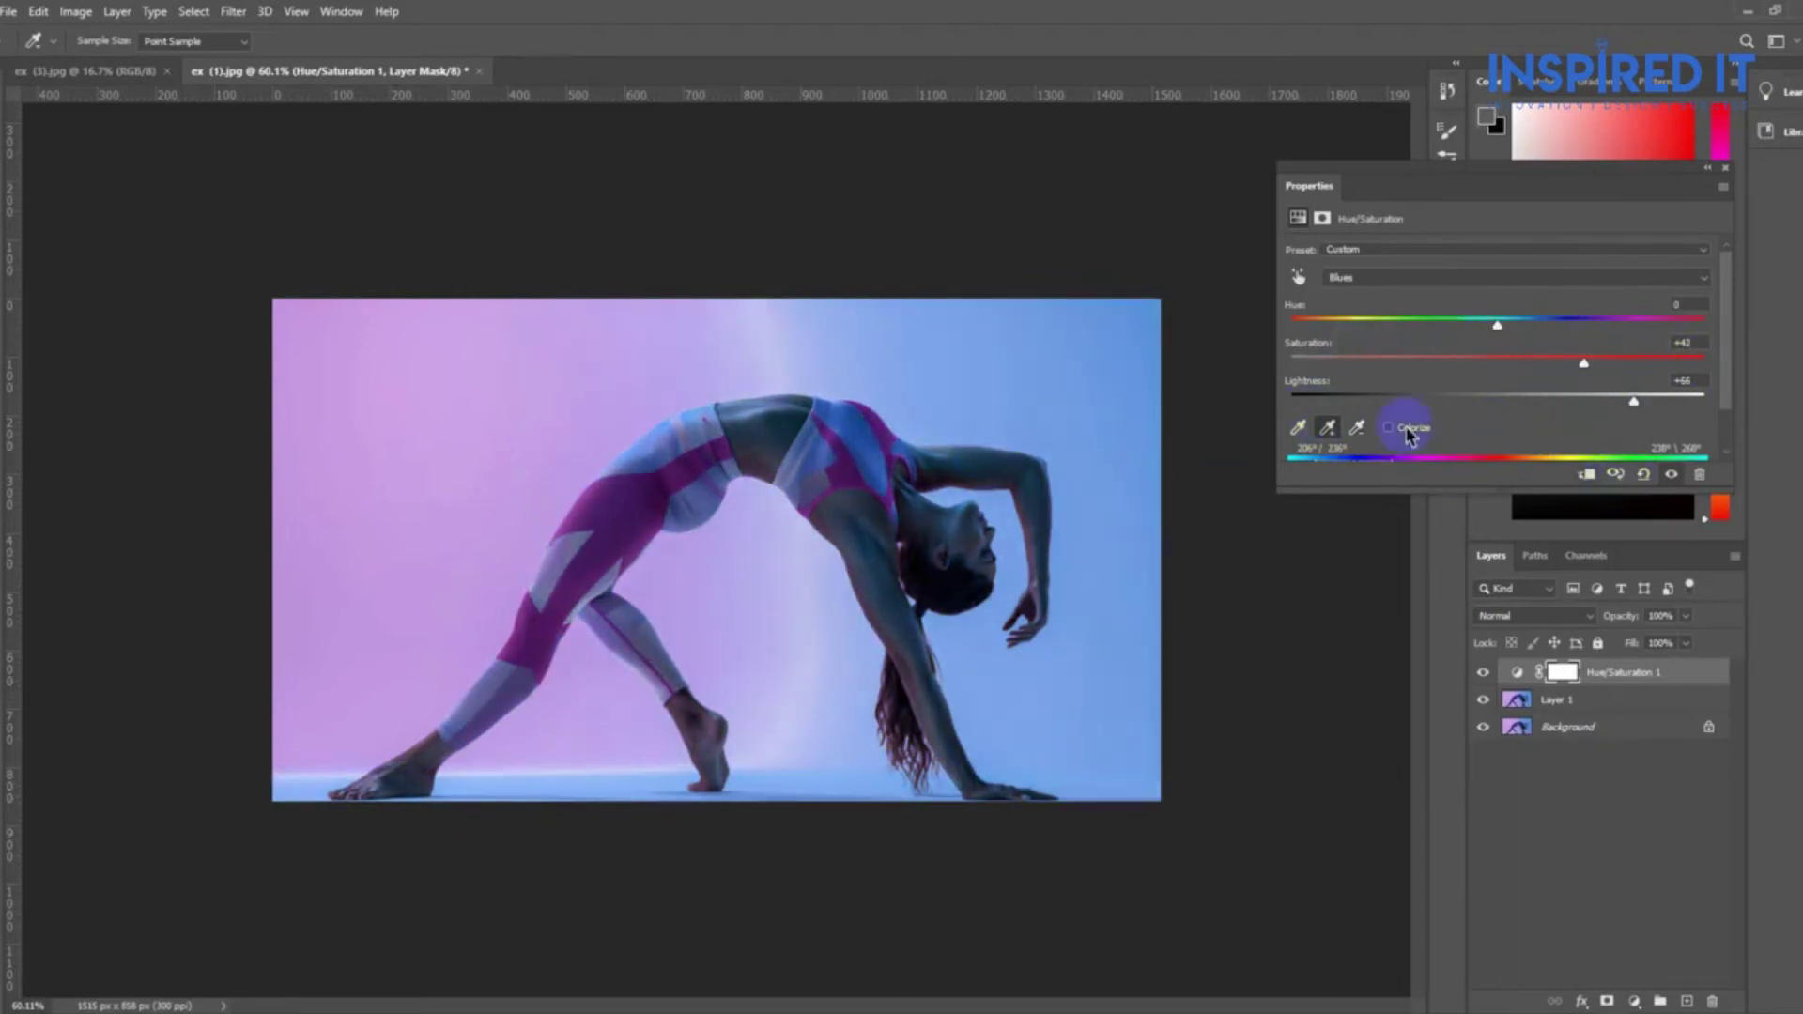
pyautogui.click(1644, 474)
# - Retune the targeted colours' hue, saturation and lightness to a pale pastel, ending at Hue -4
pyautogui.click(1301, 275)
pyautogui.click(1327, 428)
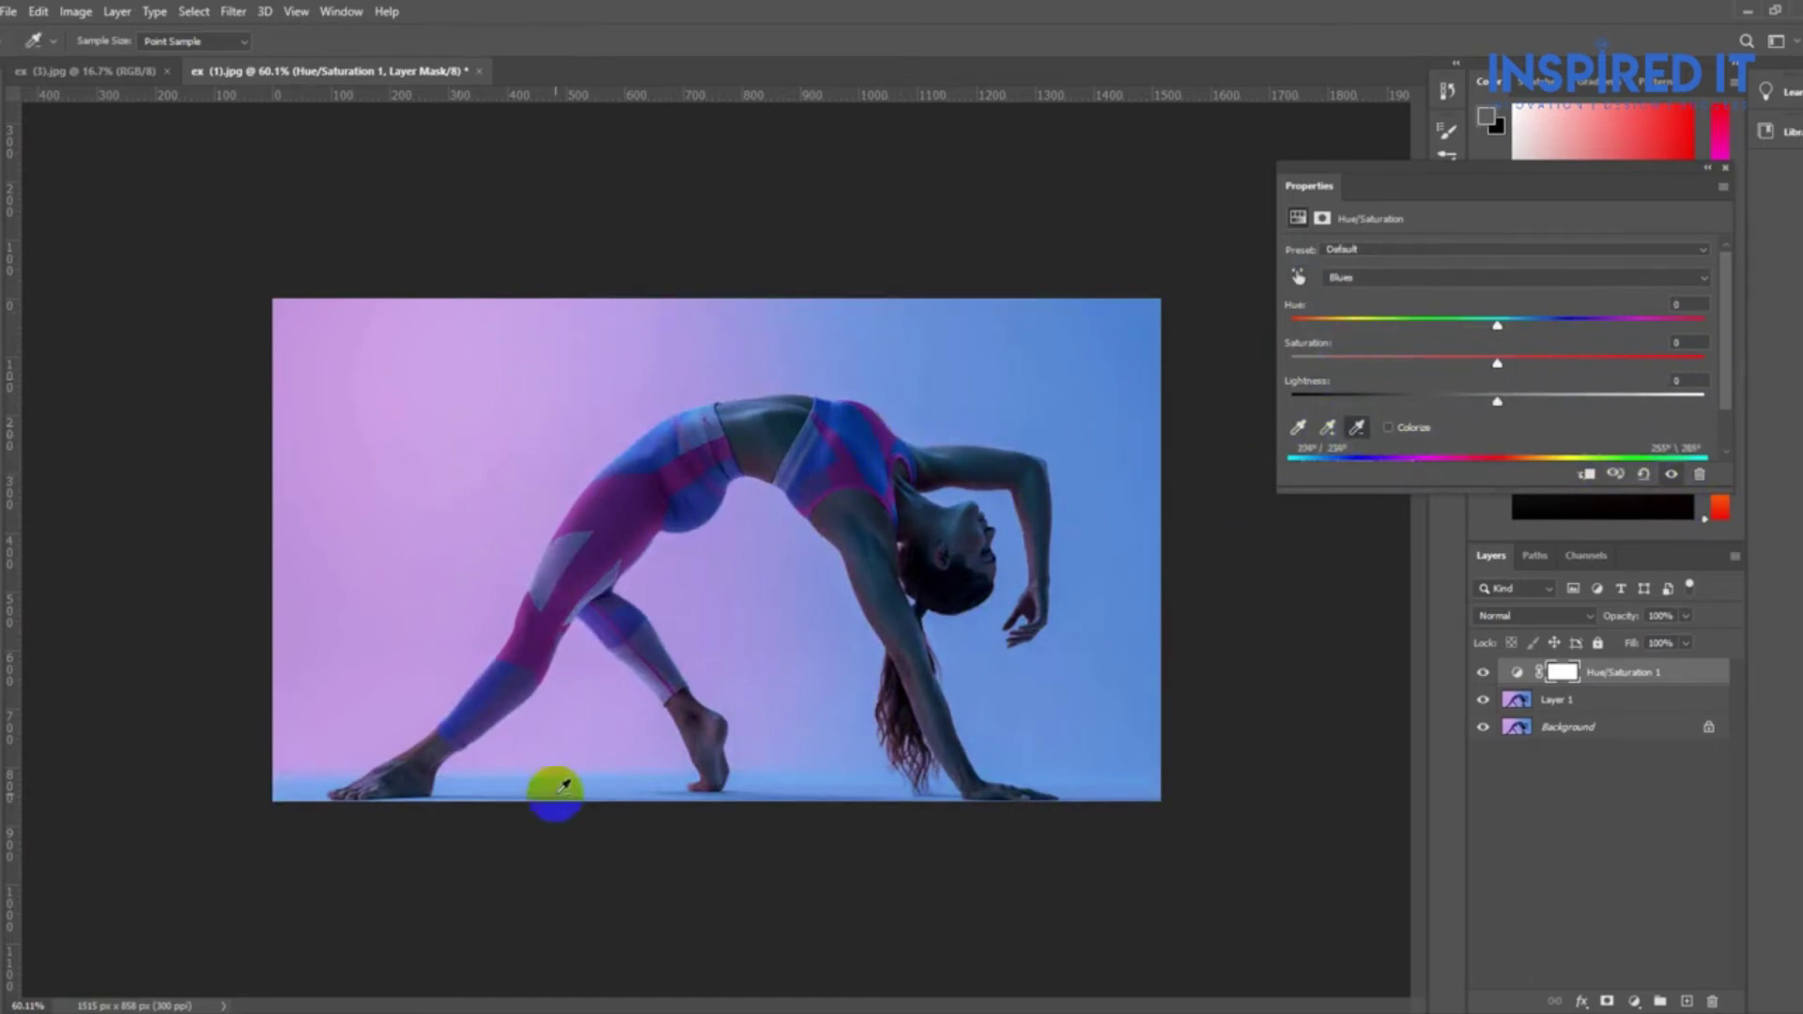
pyautogui.moveTo(1499, 365); pyautogui.dragTo(1597, 380)
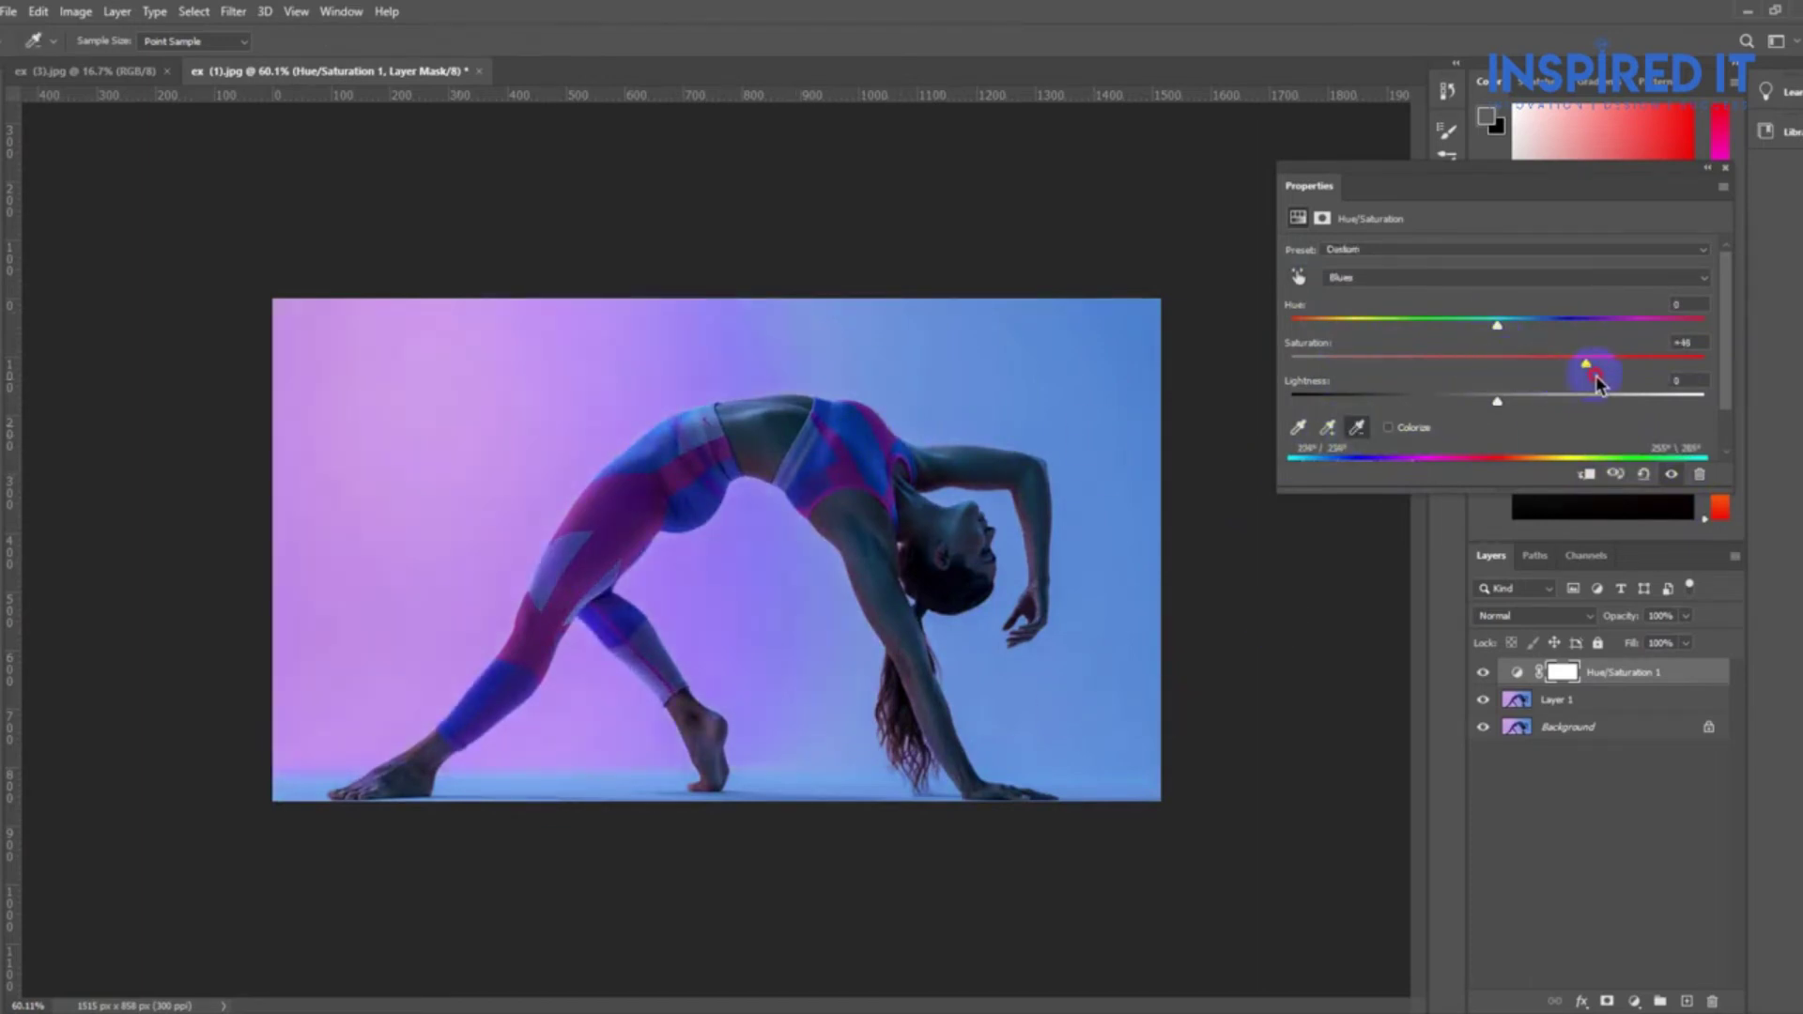
pyautogui.moveTo(1498, 329); pyautogui.dragTo(1568, 324)
pyautogui.moveTo(1497, 402)
pyautogui.mouseDown()
pyautogui.moveTo(1378, 403)
pyautogui.moveTo(1668, 401)
pyautogui.mouseUp()
pyautogui.moveTo(1567, 324)
pyautogui.mouseDown()
pyautogui.moveTo(1618, 324)
pyautogui.moveTo(1694, 367)
pyautogui.moveTo(1514, 404)
pyautogui.mouseUp()
pyautogui.moveTo(1587, 328); pyautogui.dragTo(1443, 324)
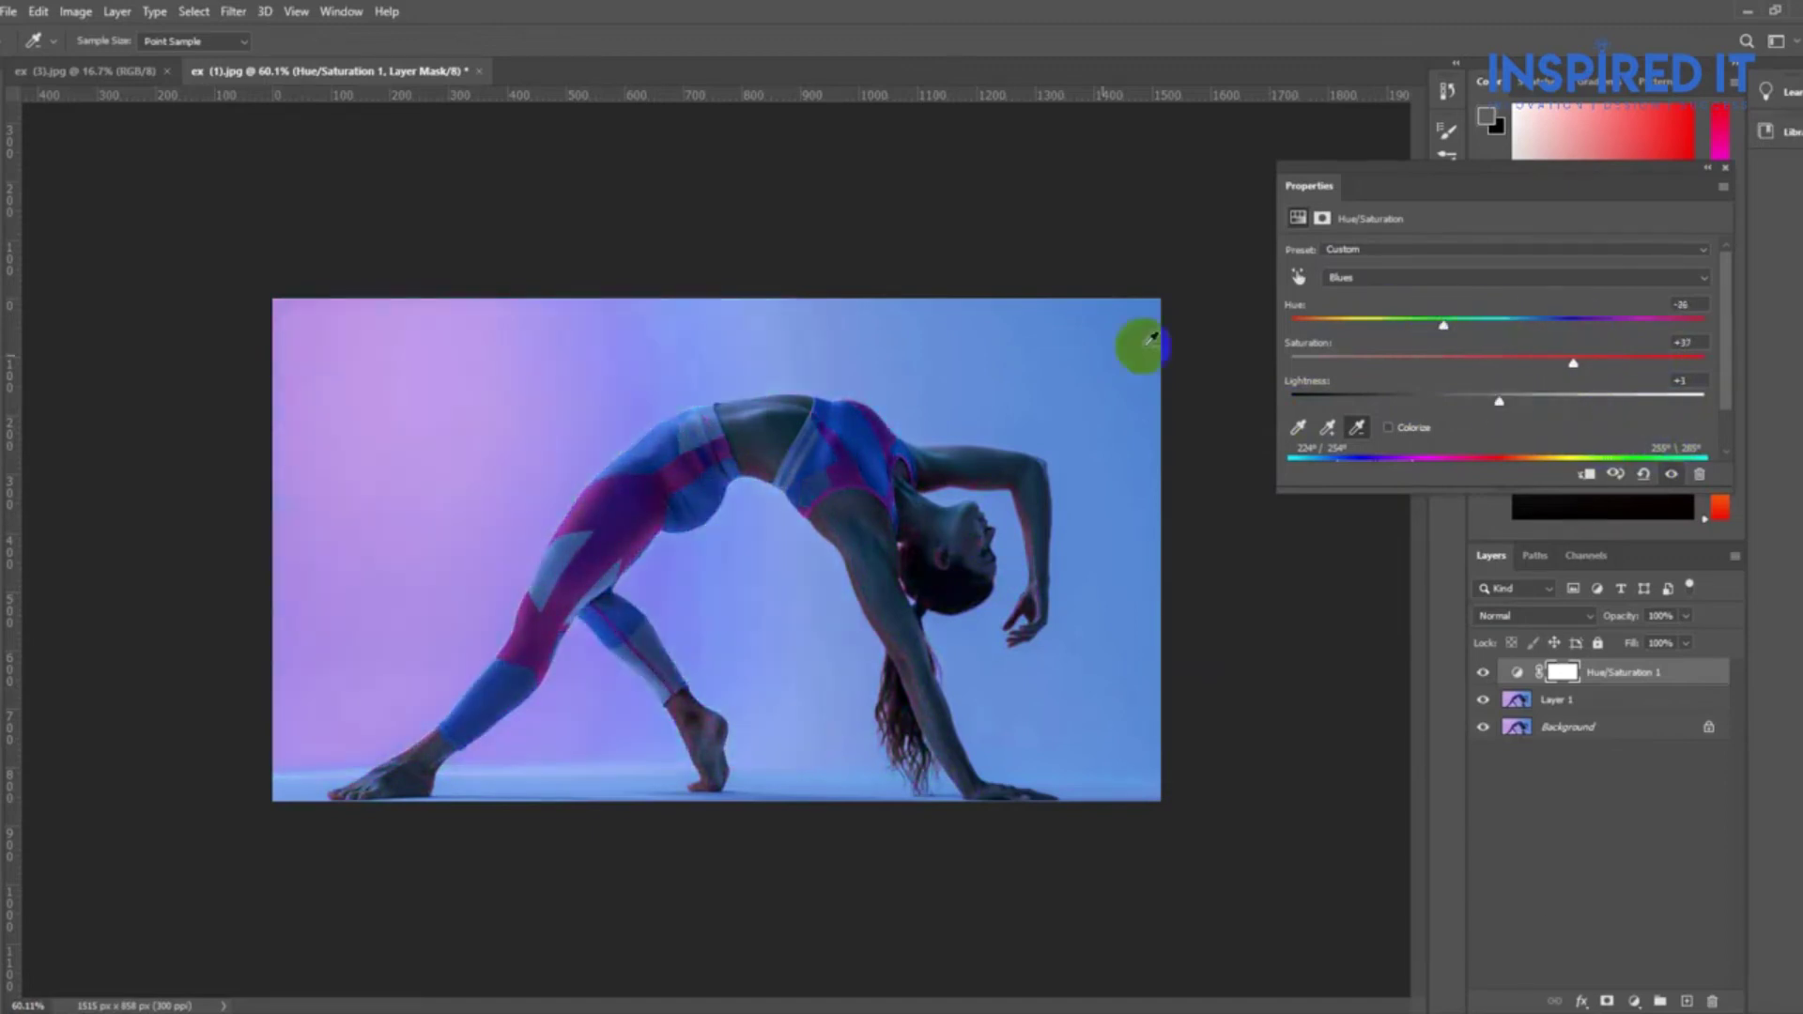
pyautogui.click(1296, 277)
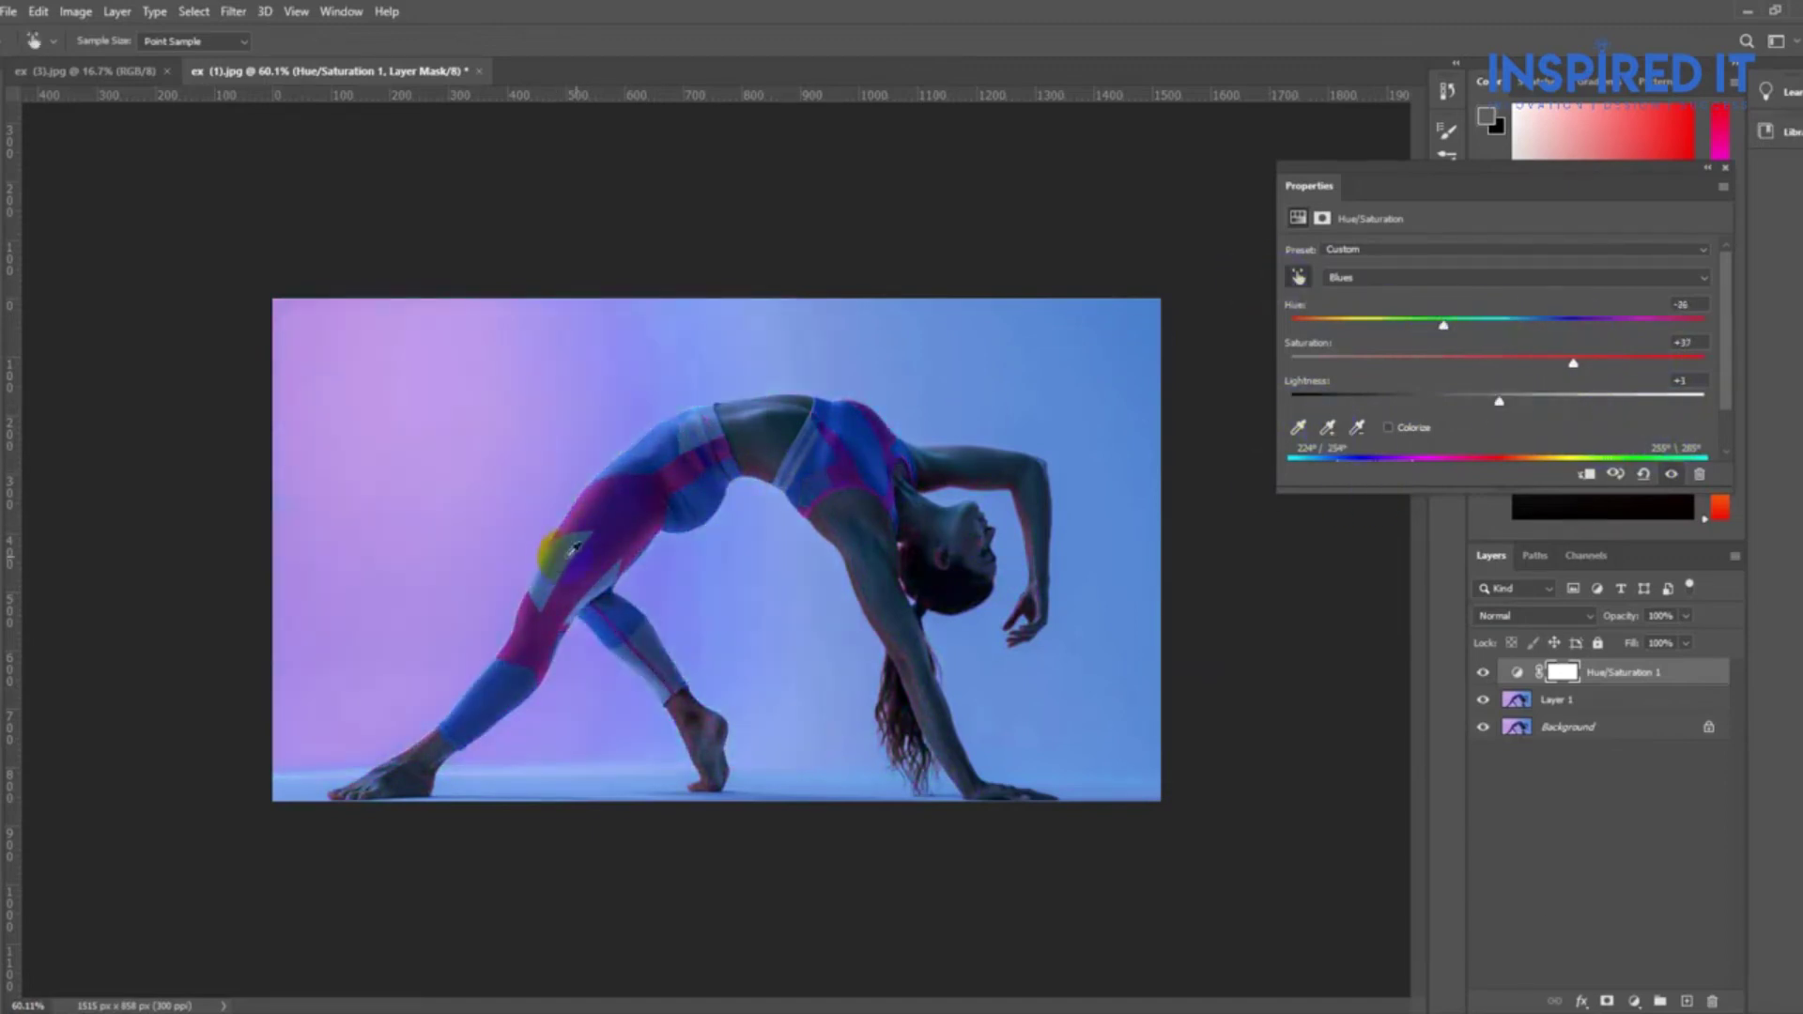
pyautogui.moveTo(1443, 329)
pyautogui.mouseDown()
pyautogui.moveTo(1522, 333)
pyautogui.moveTo(1489, 326)
pyautogui.moveTo(1608, 406)
pyautogui.mouseUp()
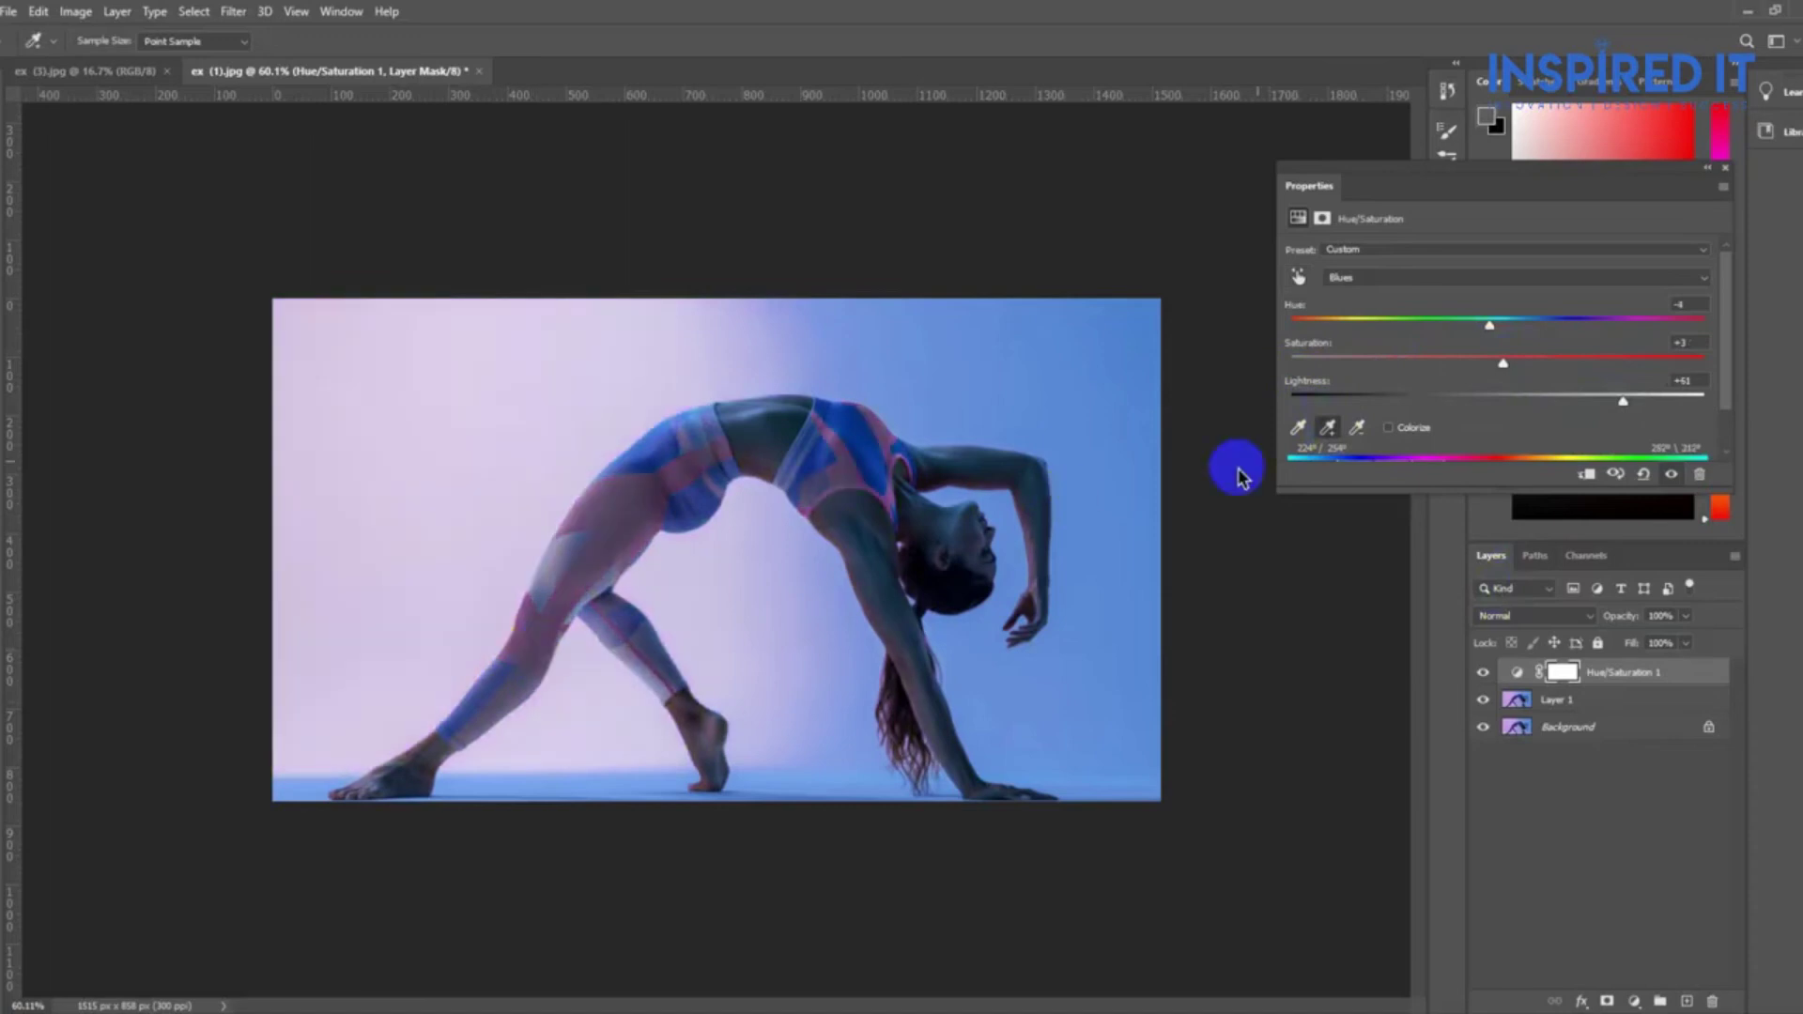
# - Sample the pink leggings for Magentas and set Hue +86, Saturation +18, Lightness -29
pyautogui.click(564, 414)
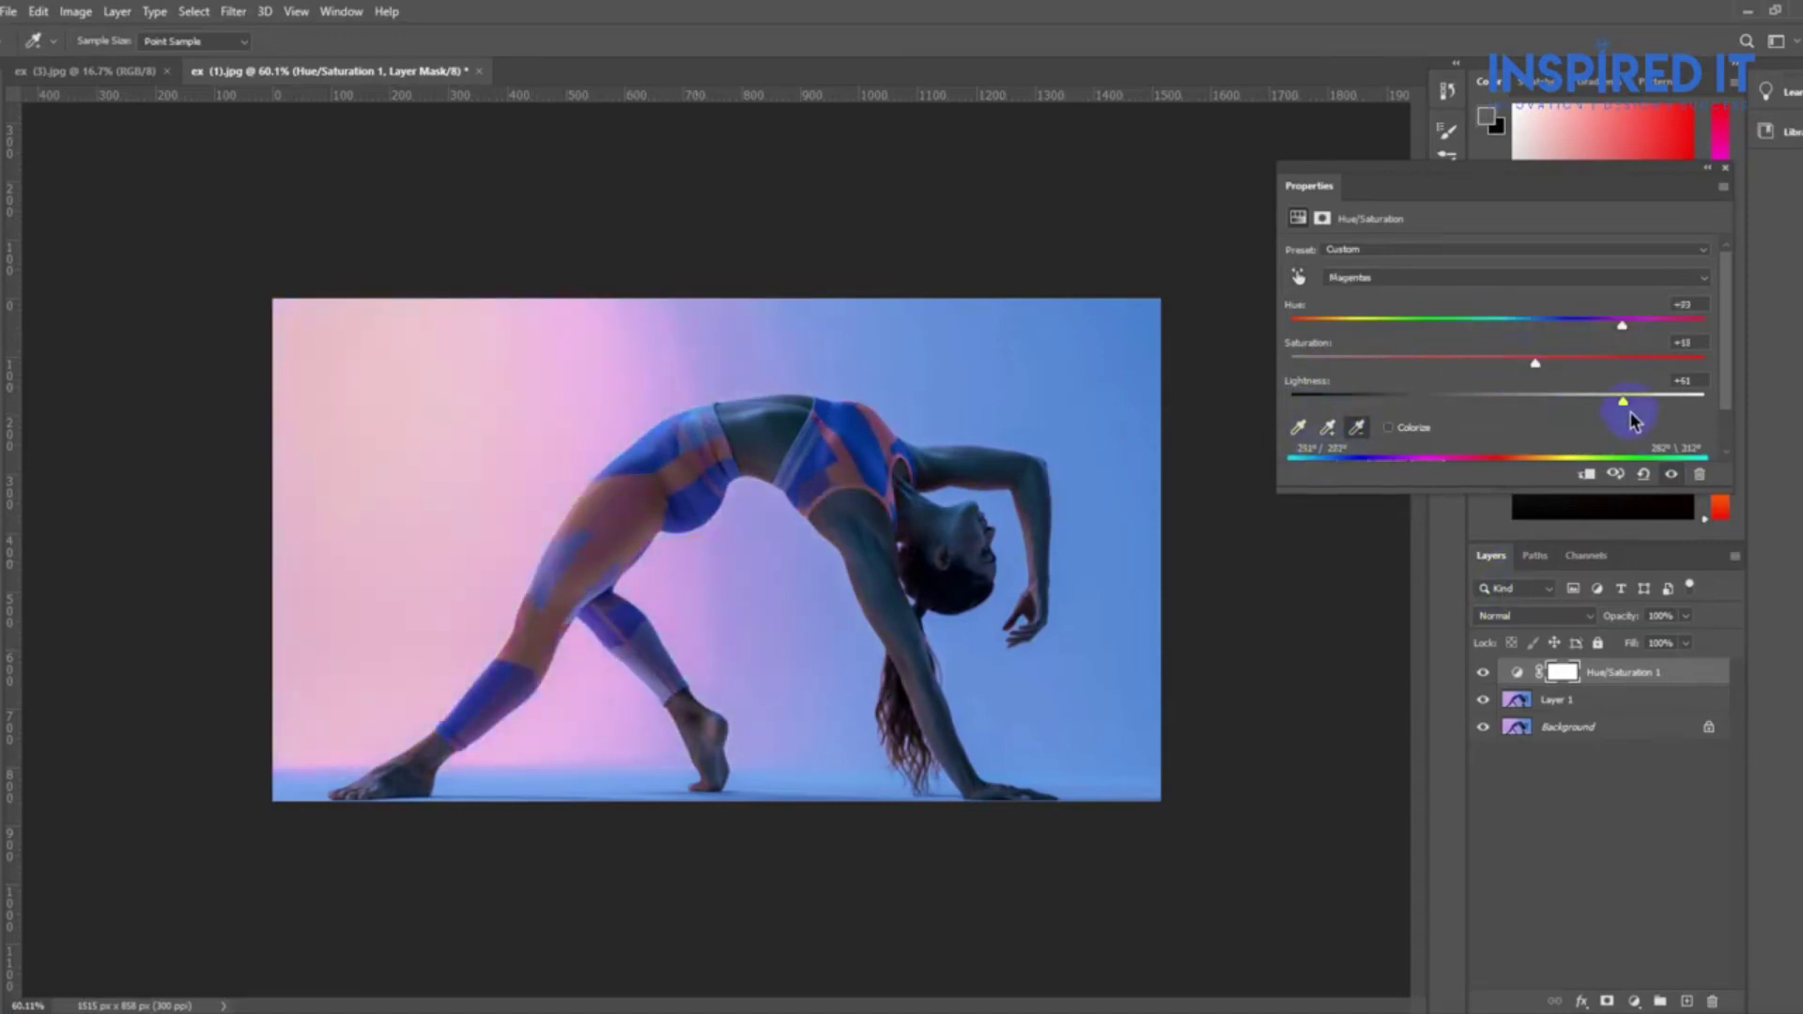
pyautogui.moveTo(1630, 412); pyautogui.dragTo(1437, 394)
pyautogui.moveTo(1624, 331)
pyautogui.mouseDown()
pyautogui.moveTo(1341, 314)
pyautogui.moveTo(1388, 306)
pyautogui.moveTo(1340, 314)
pyautogui.moveTo(1578, 331)
pyautogui.moveTo(1308, 329)
pyautogui.moveTo(1402, 324)
pyautogui.mouseUp()
pyautogui.moveTo(1528, 318)
pyautogui.mouseDown()
pyautogui.moveTo(1569, 342)
pyautogui.moveTo(1498, 329)
pyautogui.moveTo(1632, 355)
pyautogui.mouseUp()
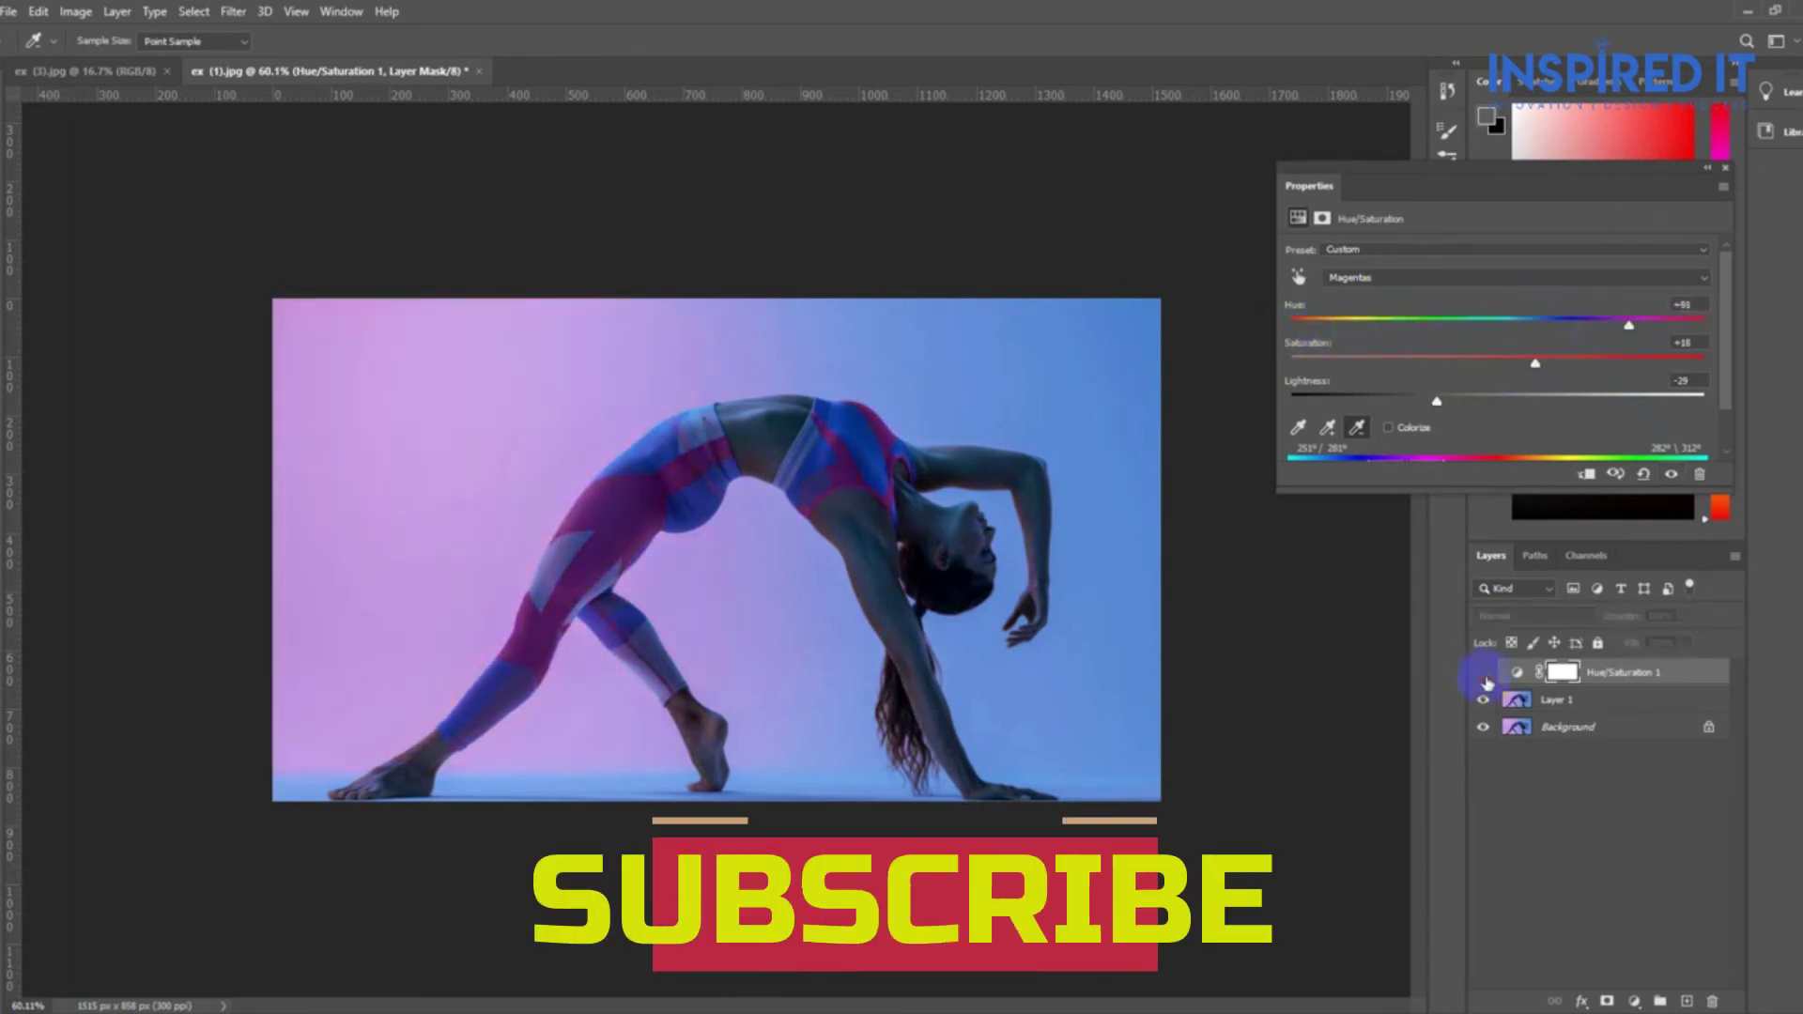
# - Hide the adjustment panel and start saving the yoga photo as JPEG ex (1).jpg
pyautogui.click(1707, 168)
pyautogui.click(7, 11)
pyautogui.click(73, 229)
pyautogui.click(495, 453)
pyautogui.click(414, 612)
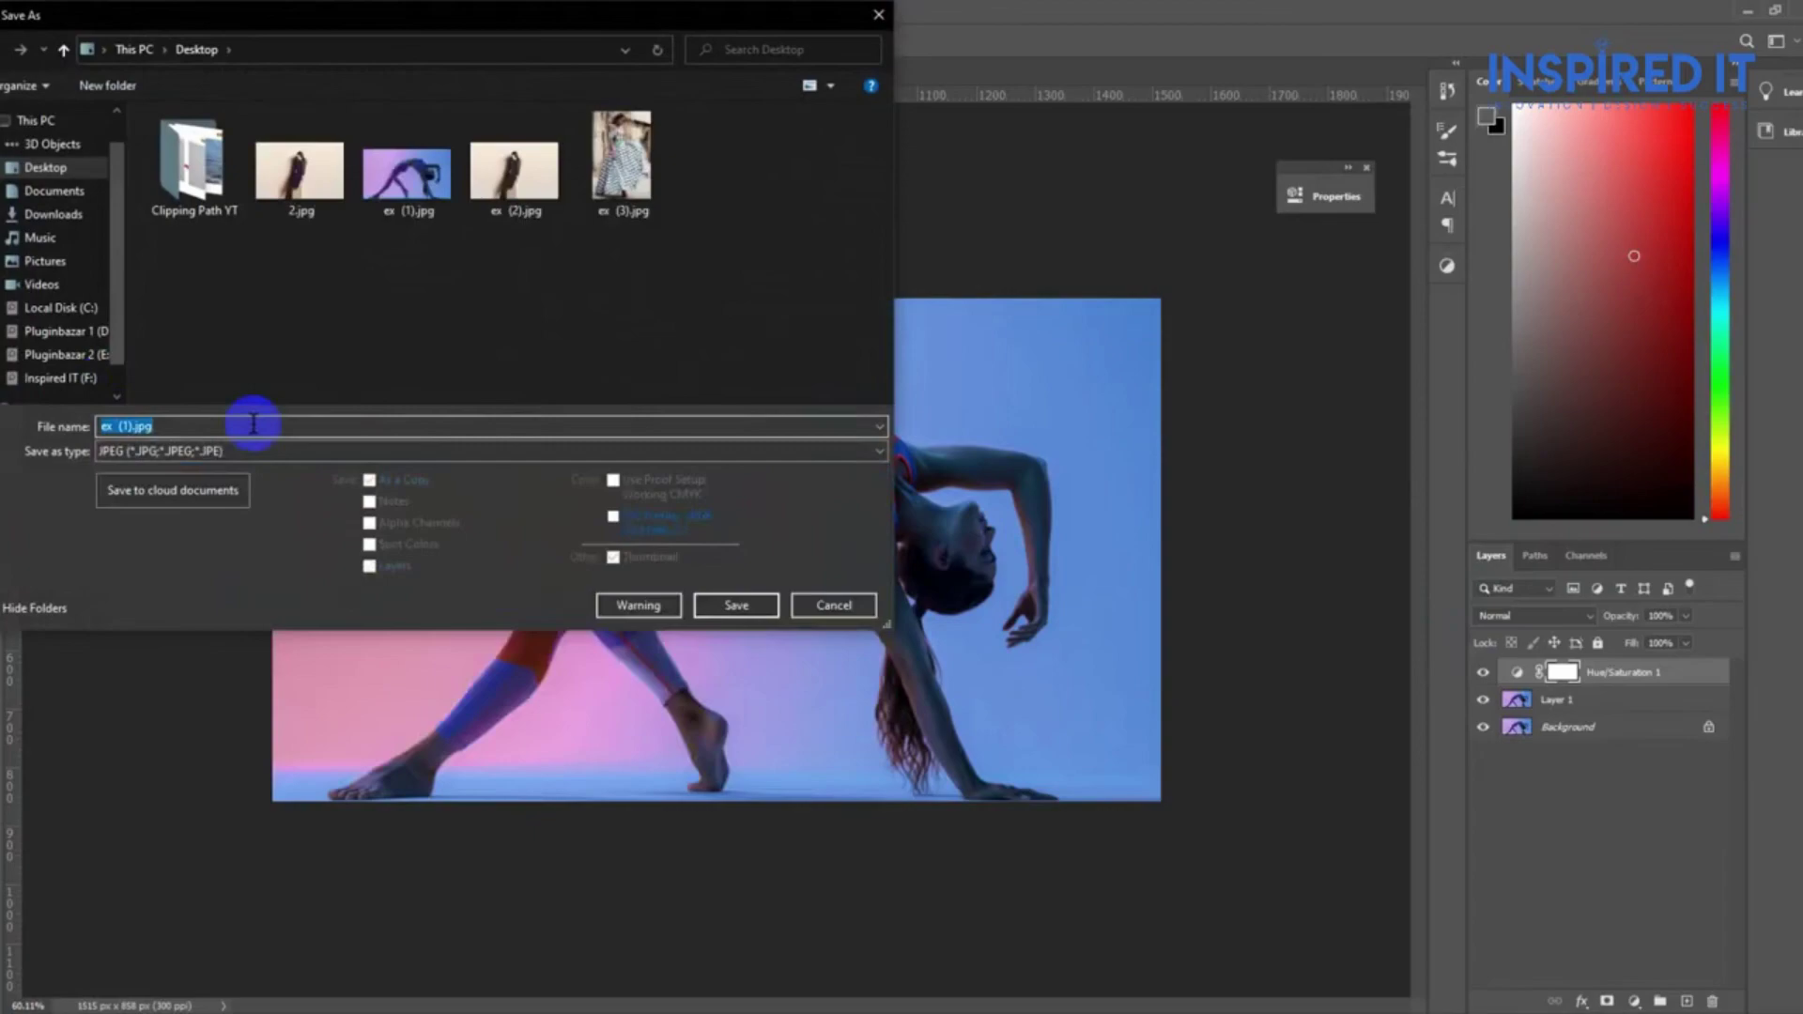